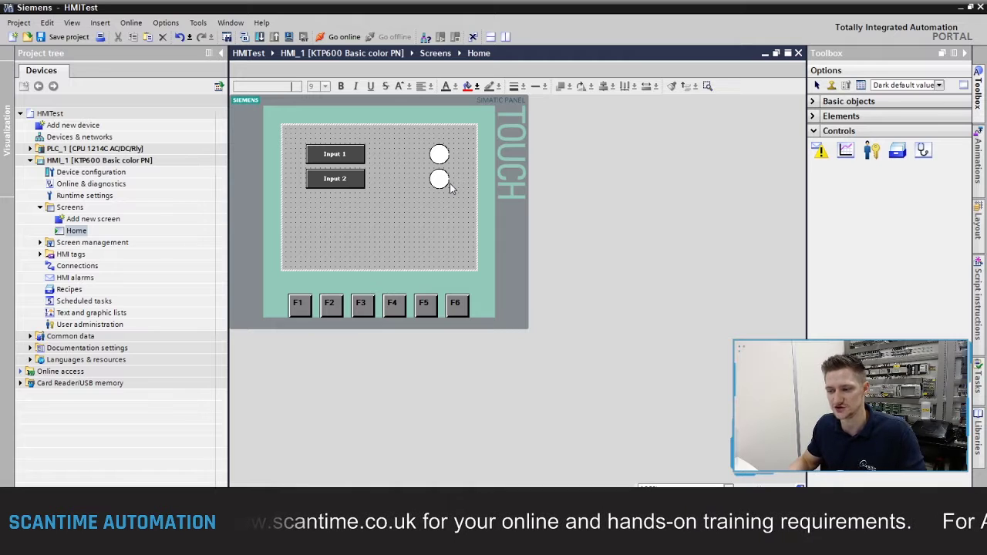
Add a new template to the screen management of HMI_1.
click(40, 242)
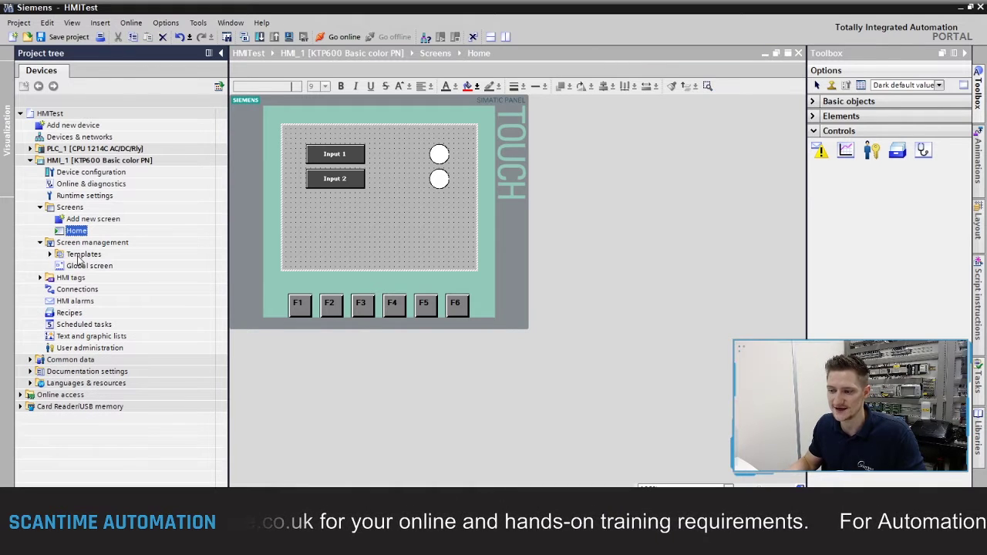
click(50, 254)
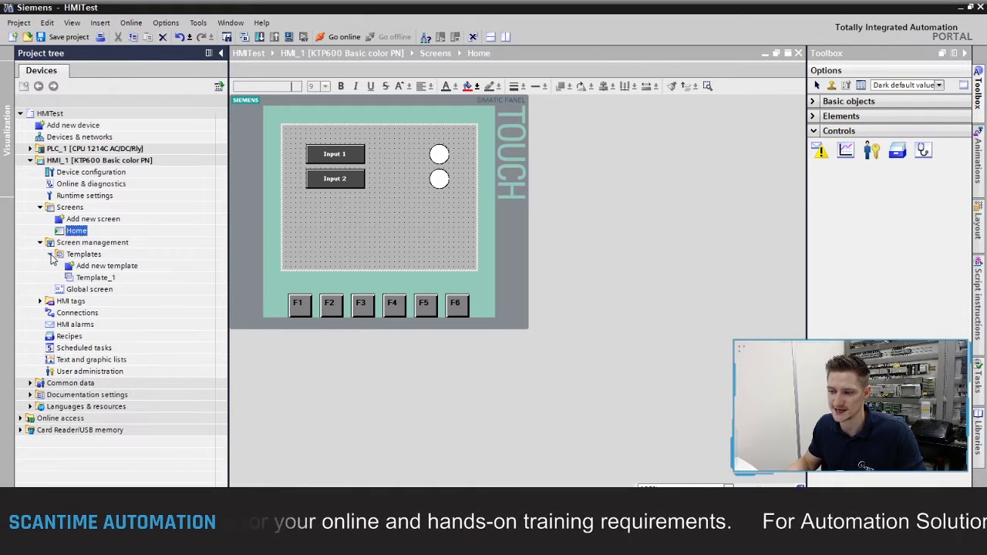
double_click(104, 265)
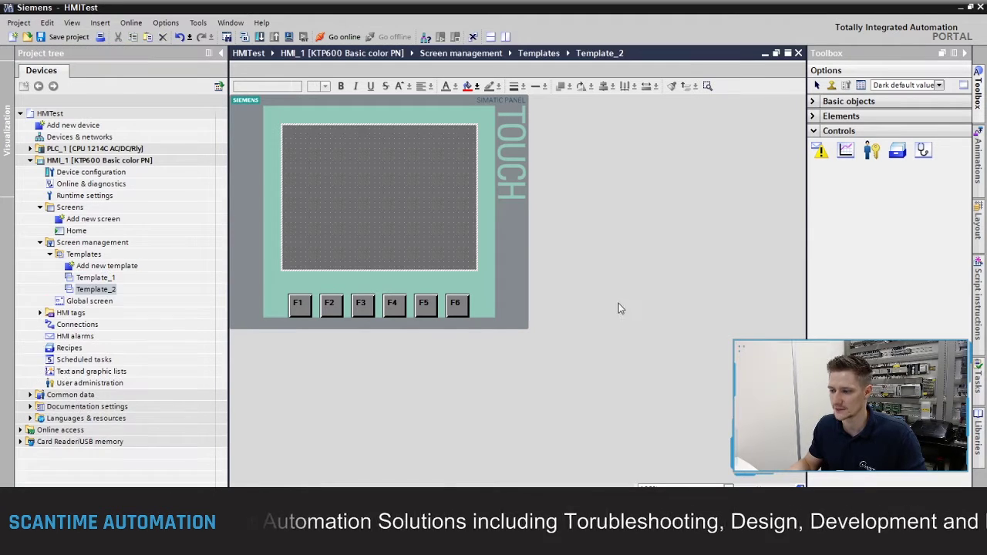
Delete Template_1 from the HMI templates.
click(99, 280)
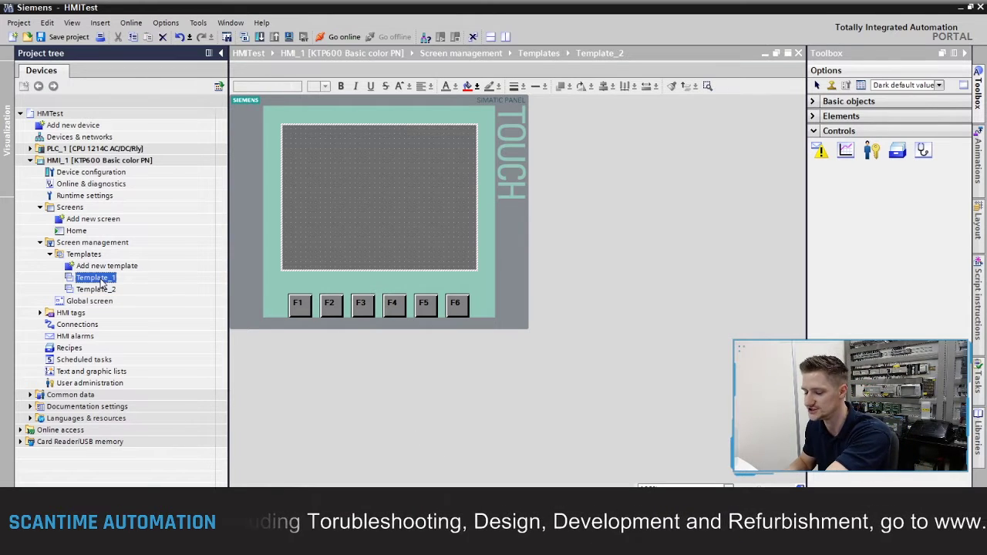
key(Delete)
key(Return)
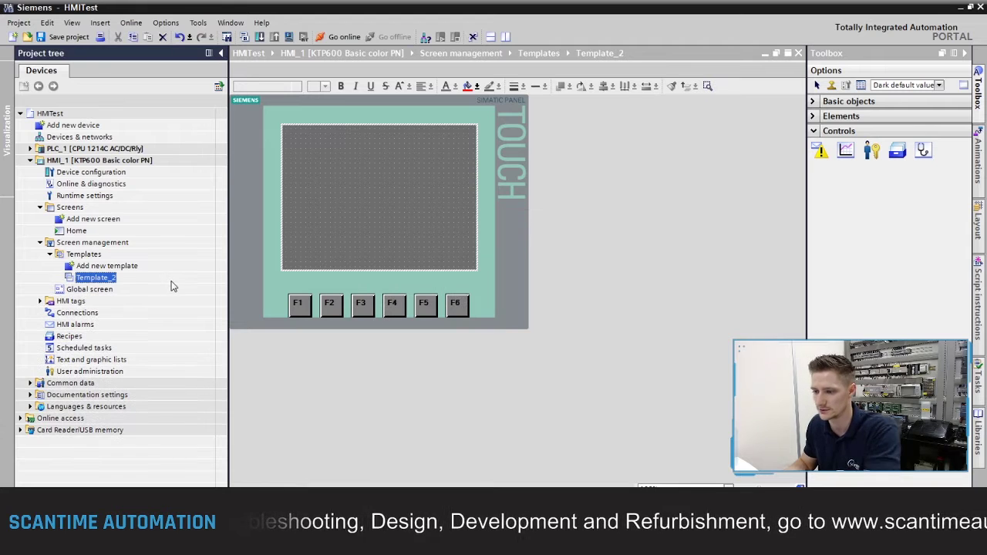
Rename Template_2 as Template.
right_click(105, 283)
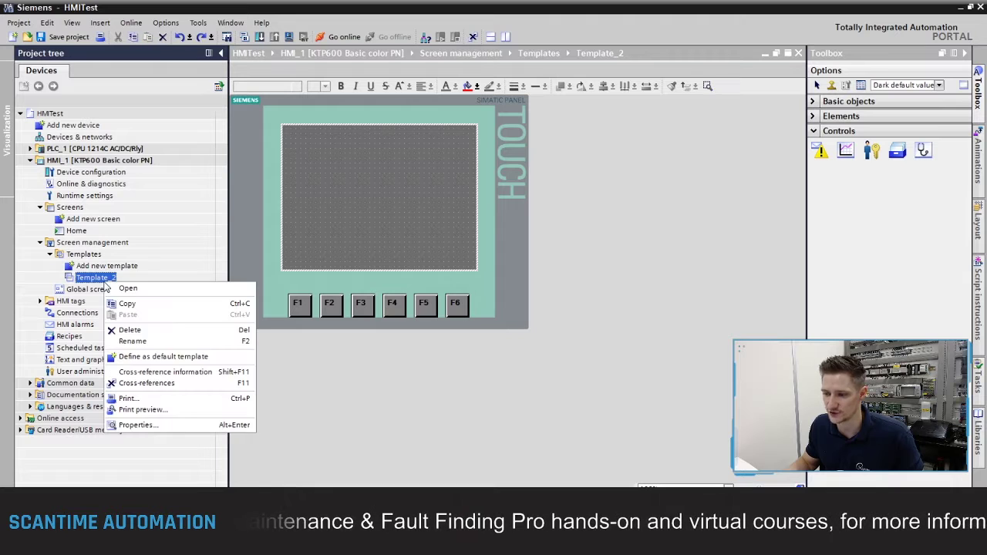
click(143, 337)
click(127, 279)
key(BackSpace)
key(BackSpace)
key(Return)
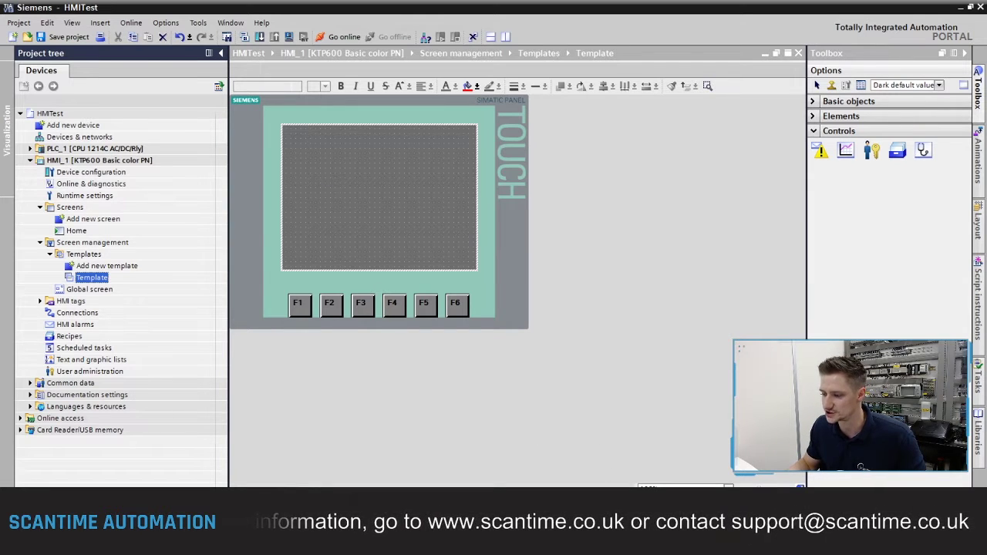
Set the template's background color to the grey 145, 145, 145.
double_click(417, 414)
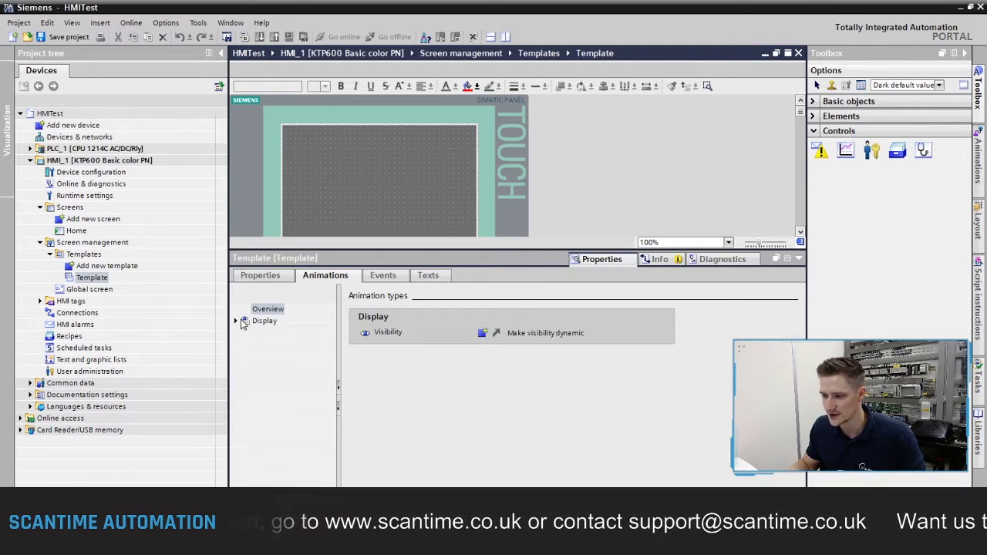
click(262, 275)
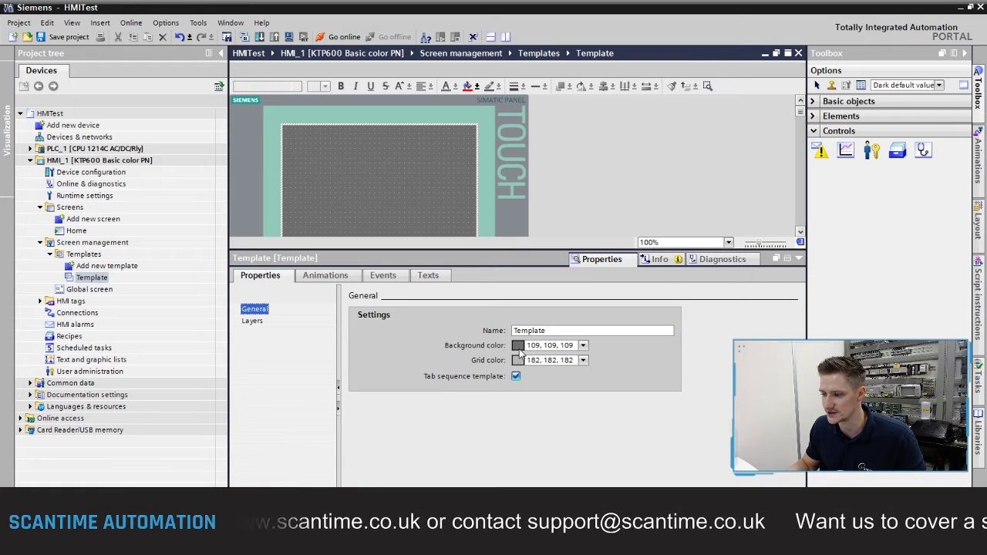
click(583, 346)
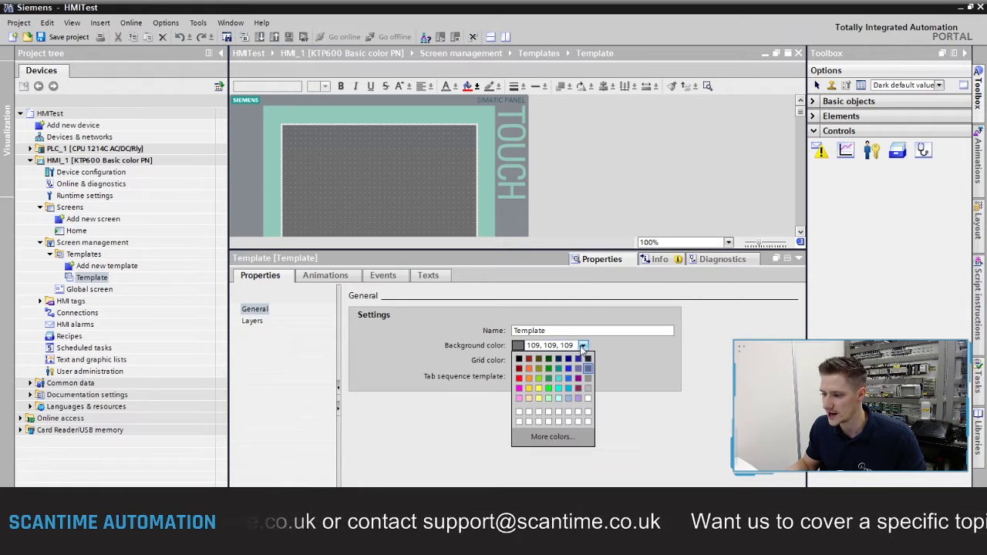
click(588, 377)
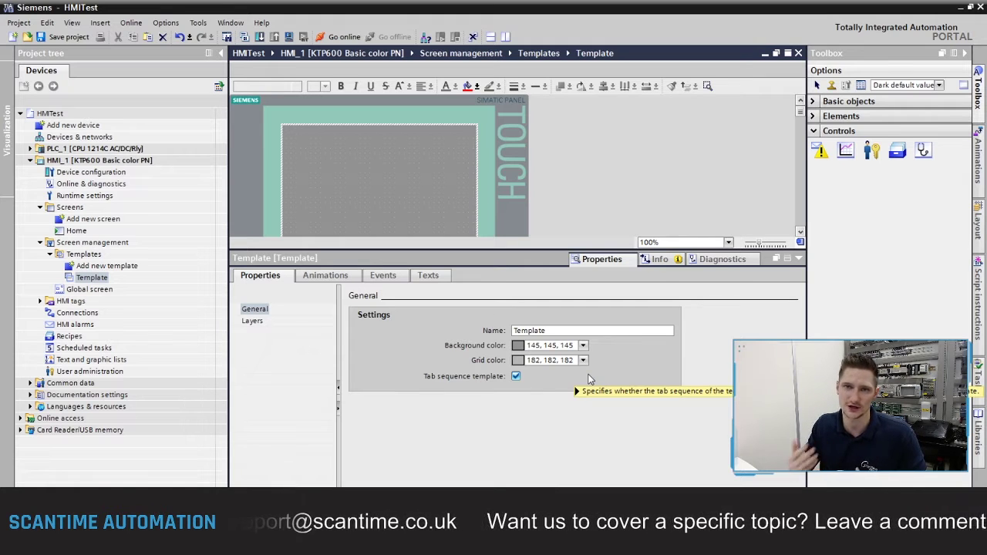
mouse_move(588, 378)
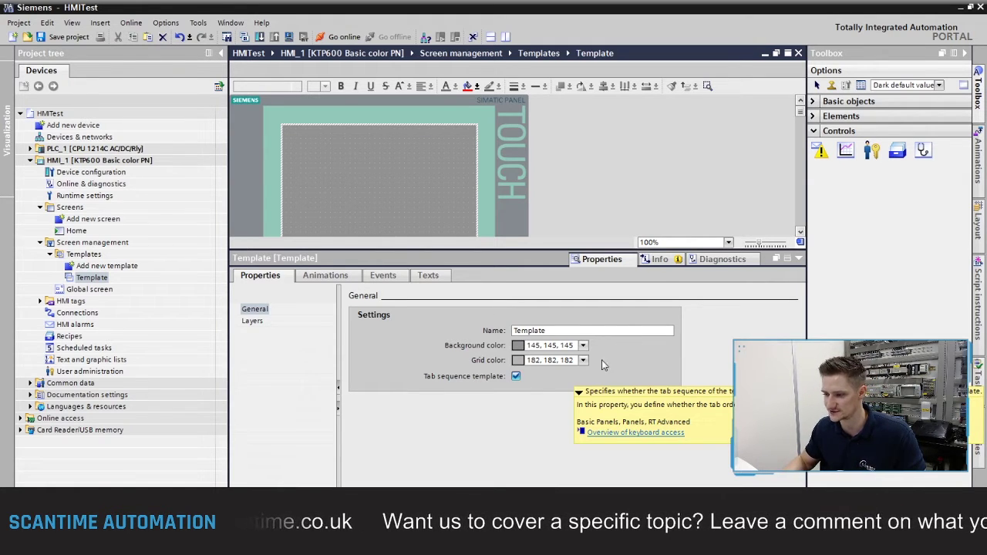
click(798, 260)
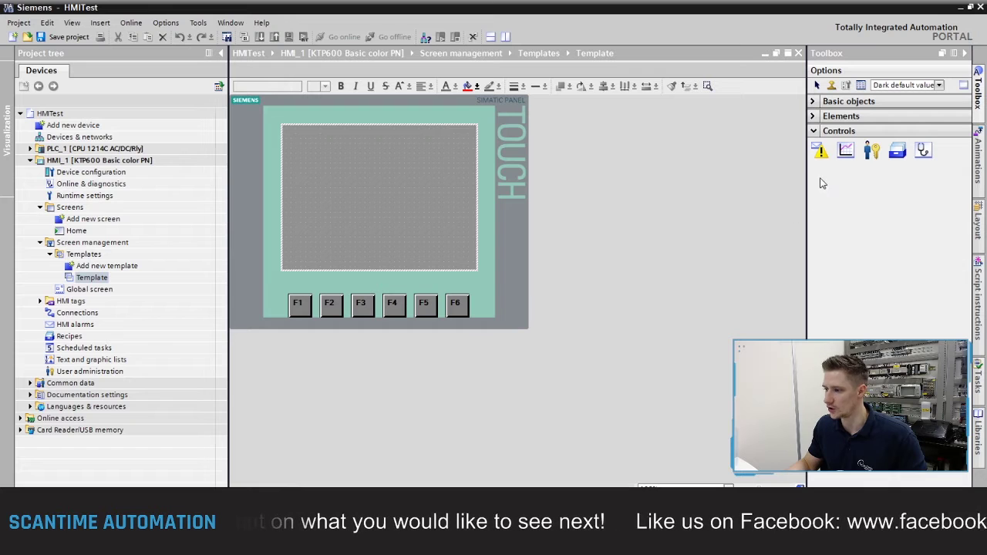
Add a date/time field to the template and place it in the upper-left corner of the template area.
click(814, 117)
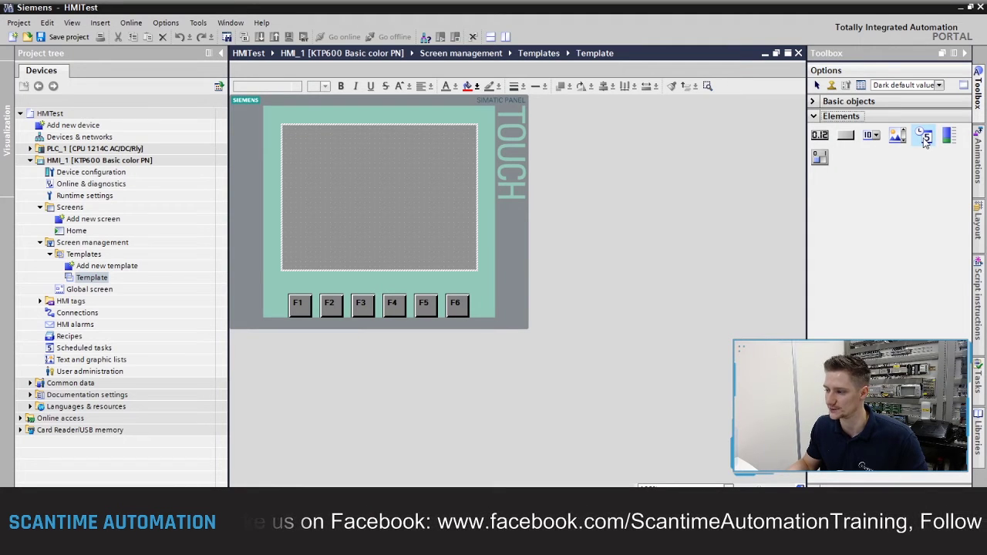
drag(926, 137, 387, 162)
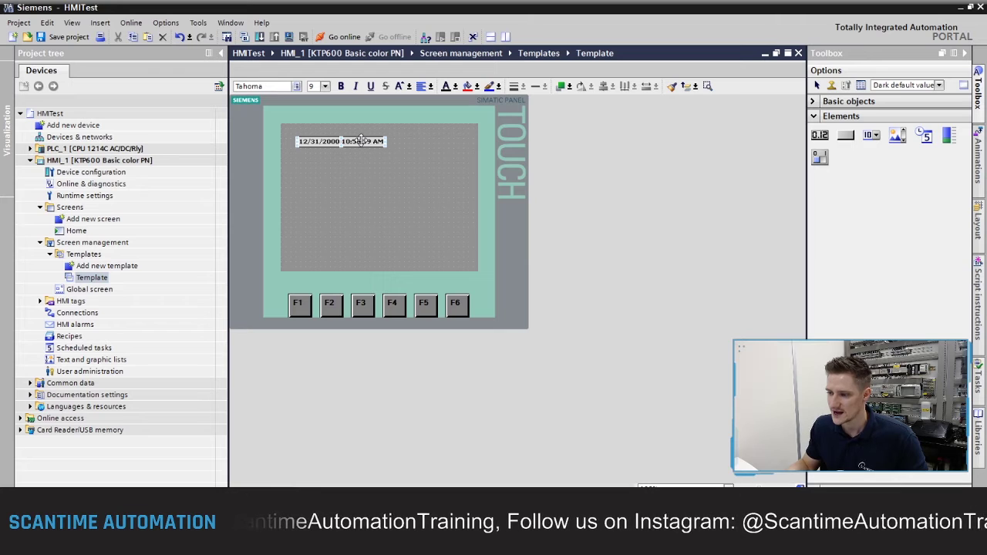
drag(361, 141, 350, 133)
click(368, 168)
click(349, 129)
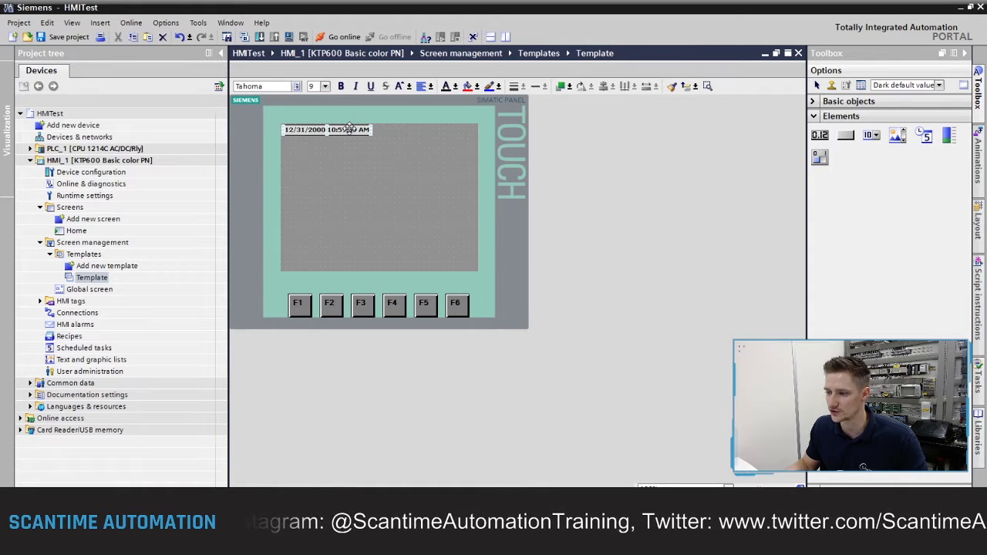
Set the date/time field's border color to red 255, 0, 31 and its border style to None.
right_click(349, 129)
click(403, 307)
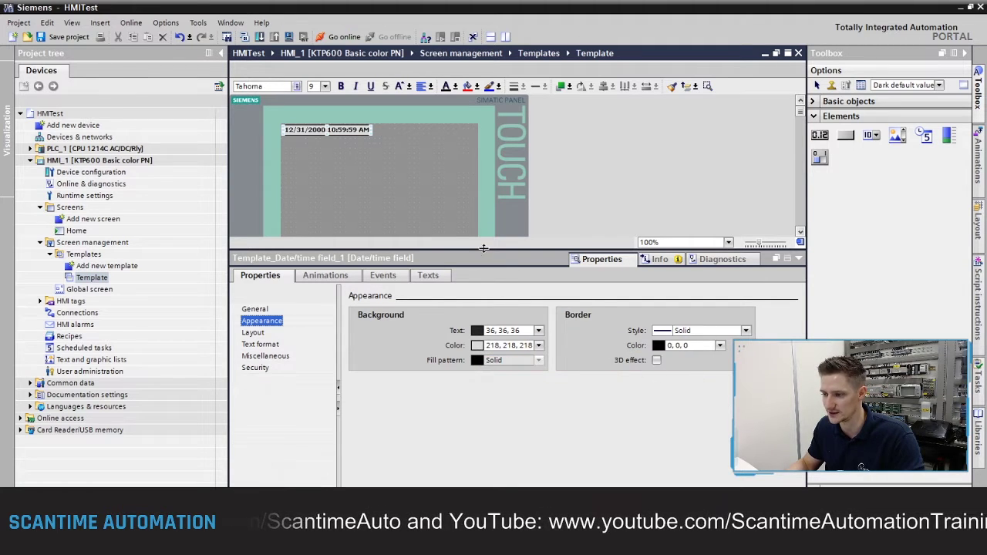
click(433, 214)
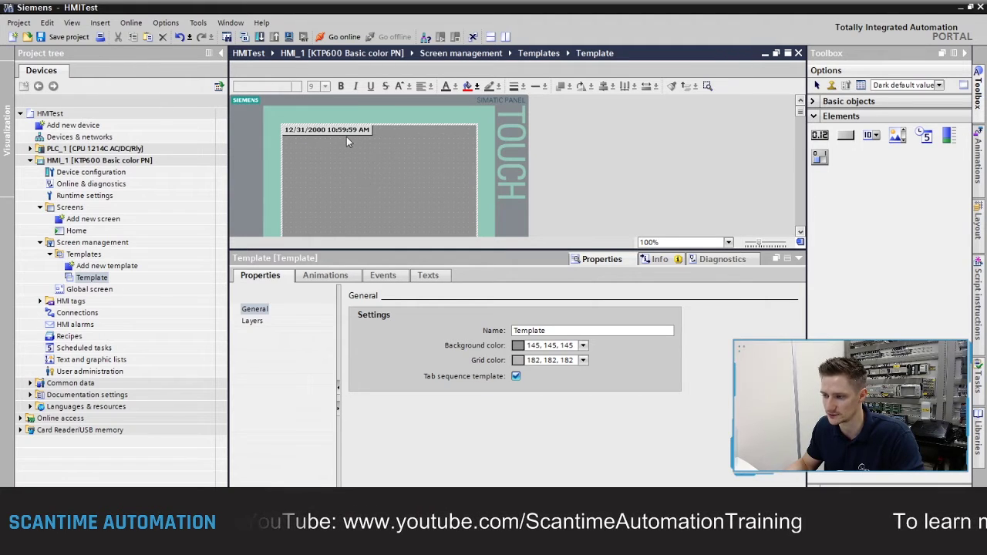
click(346, 132)
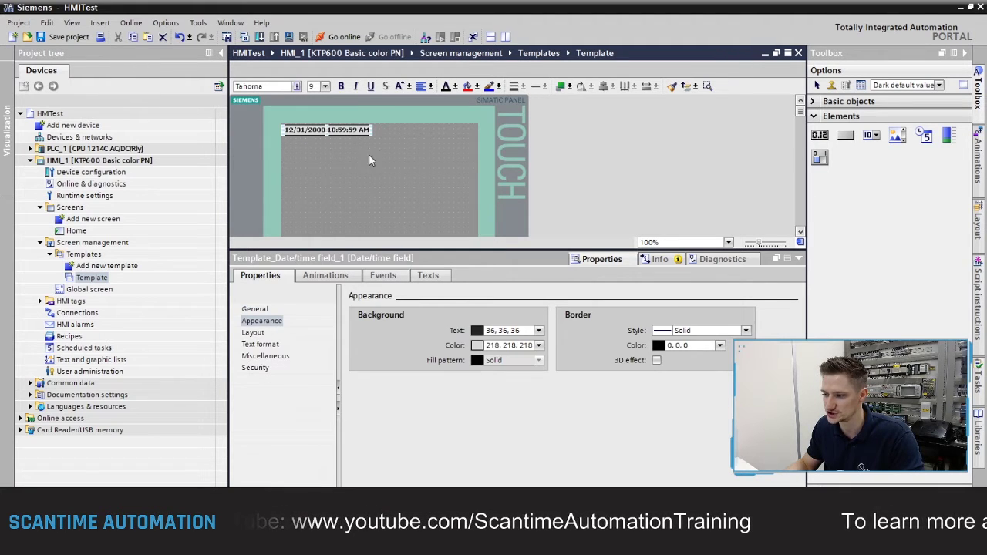
click(719, 345)
click(659, 379)
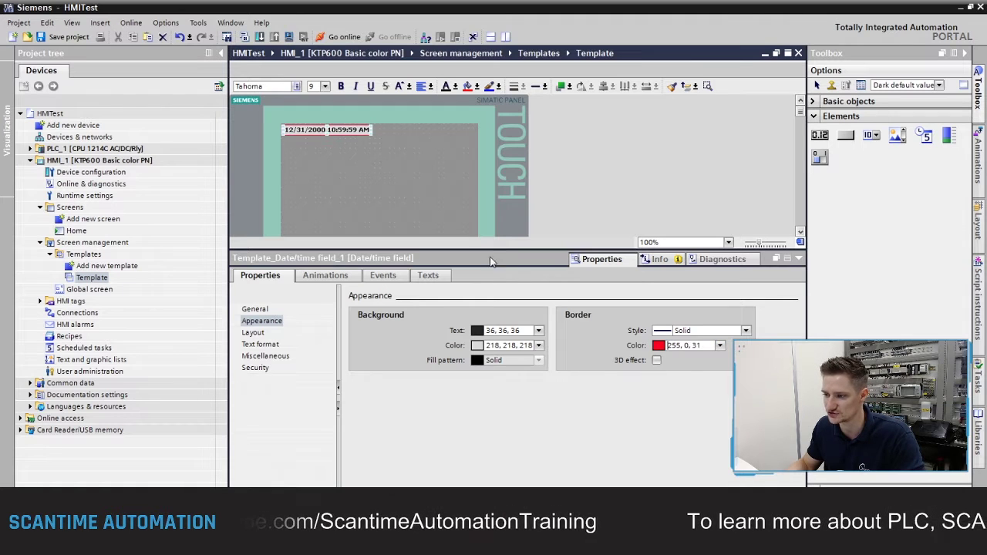
click(746, 330)
click(670, 346)
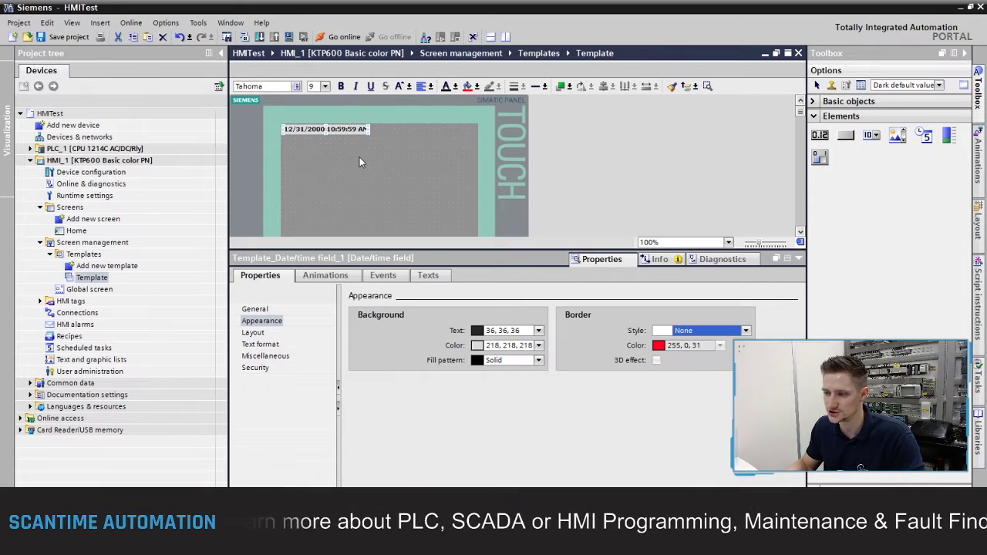
Set the date/time field's background color to 145, 145, 145 to match the template.
click(539, 345)
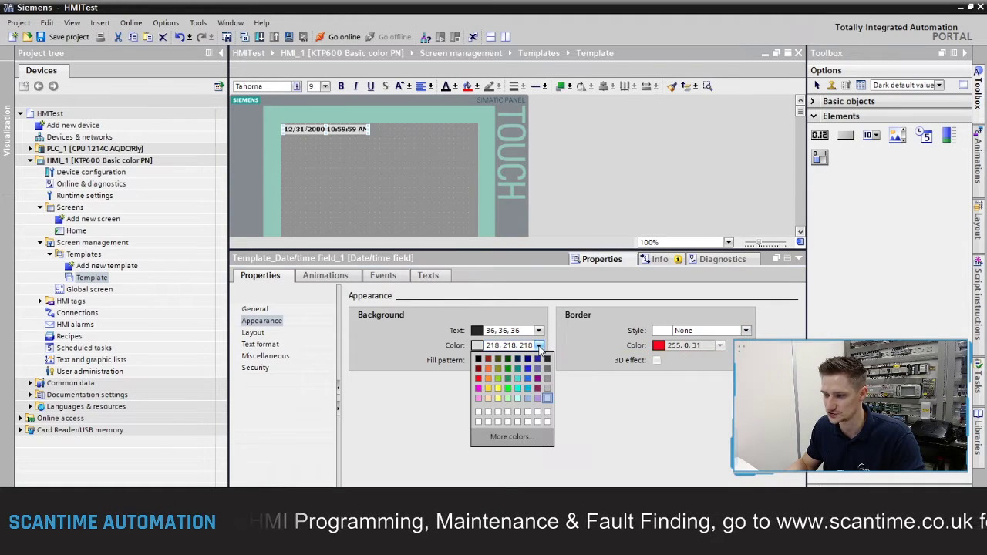
click(548, 381)
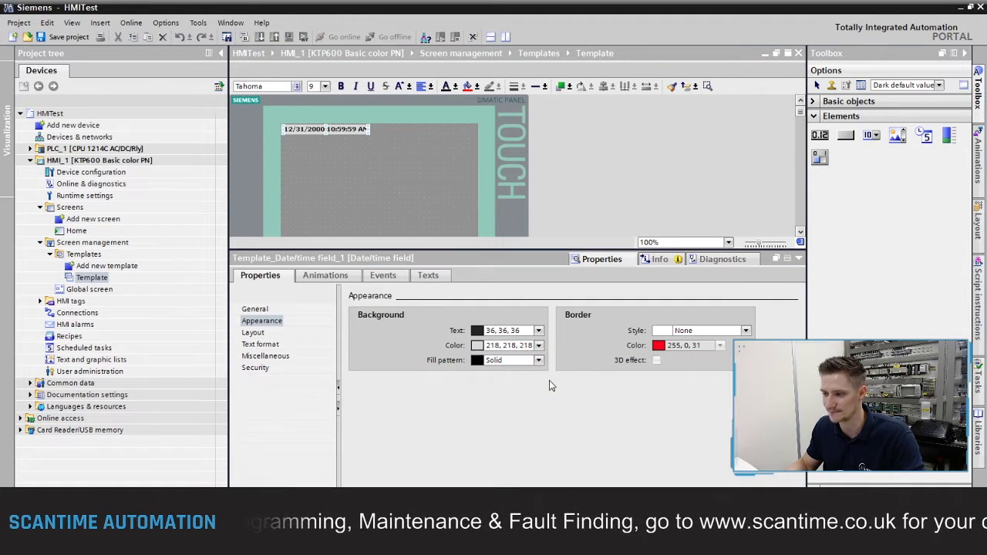
click(410, 173)
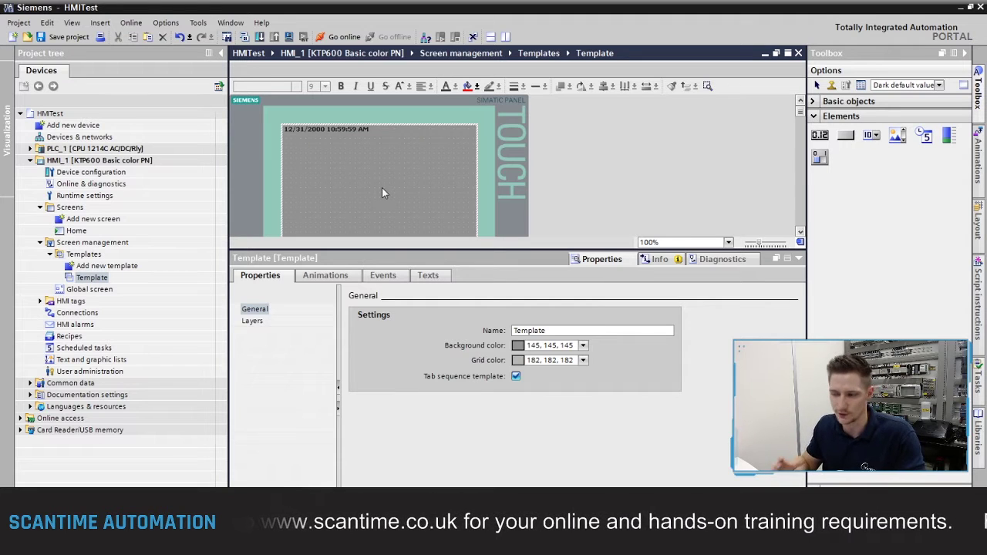
Try hiding the date and then the time in the date/time field, re-enabling each one.
click(333, 130)
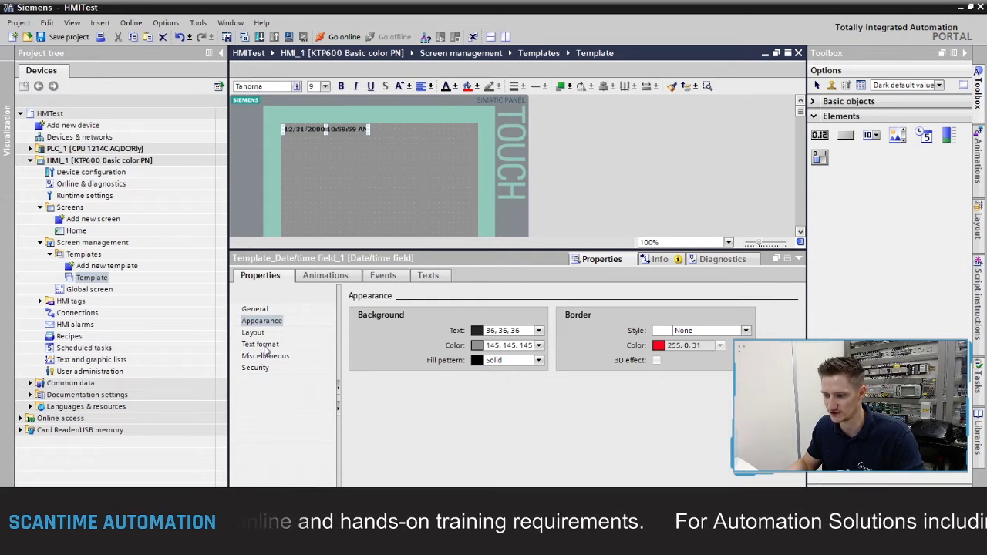
click(255, 310)
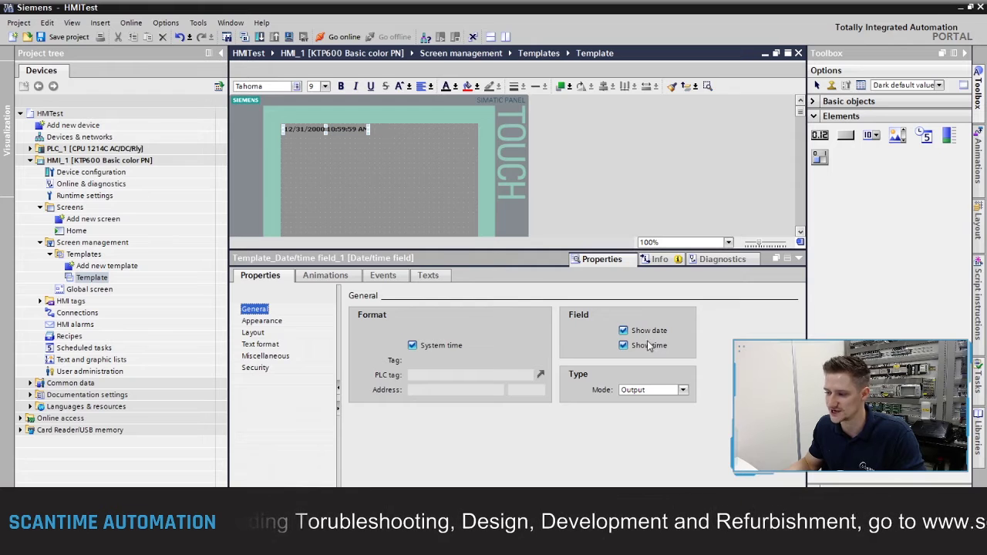
click(625, 332)
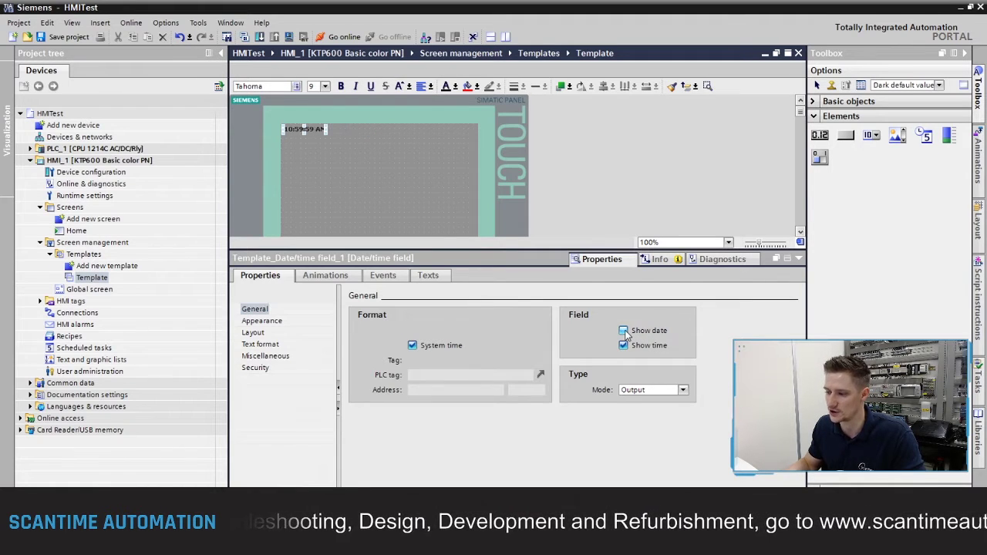
click(623, 330)
click(623, 345)
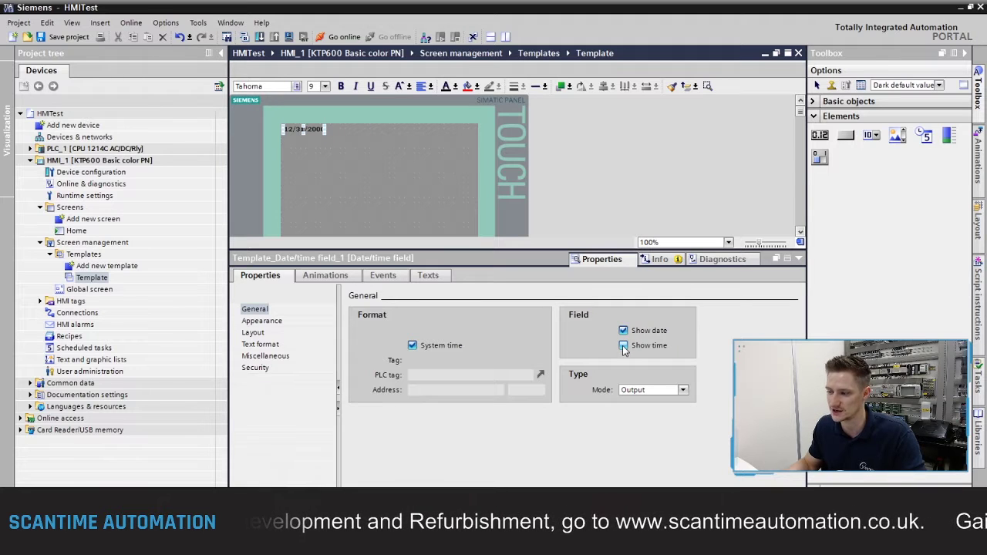
click(624, 346)
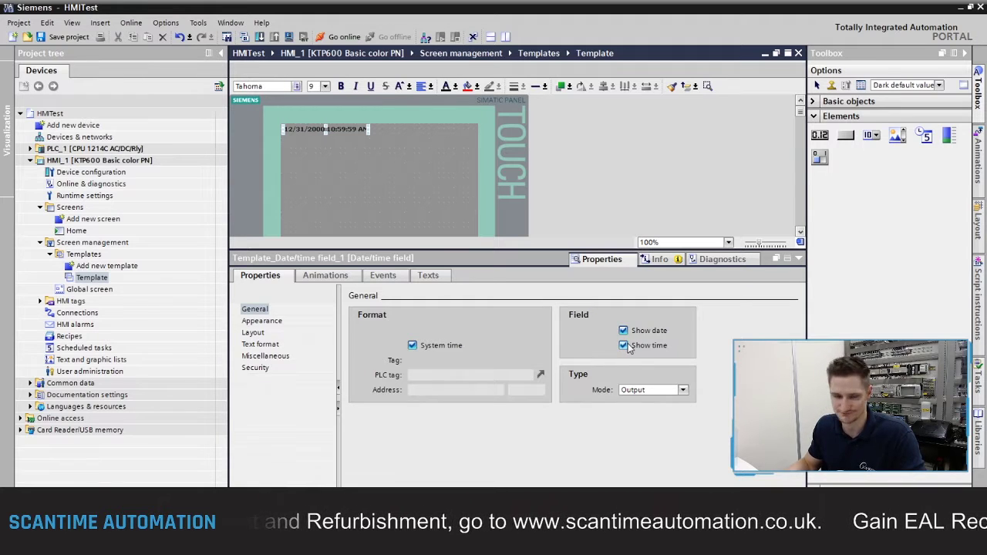
Review the mode options of the date/time field and keep Output.
click(678, 391)
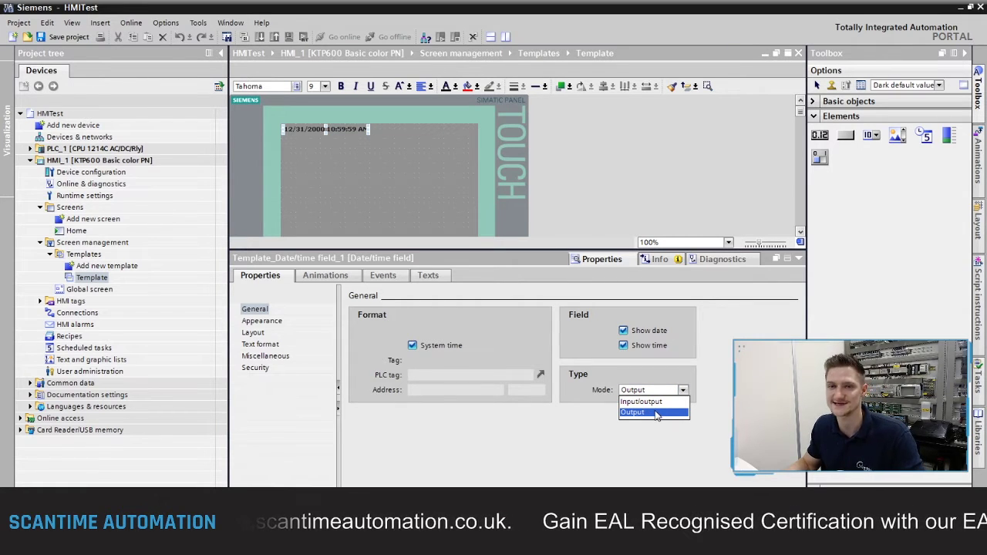
click(655, 414)
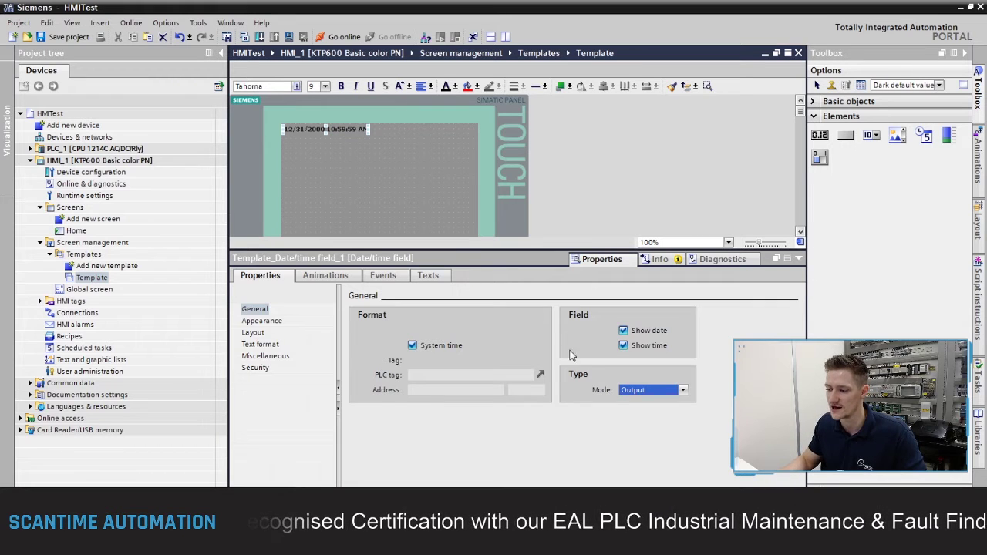
click(682, 390)
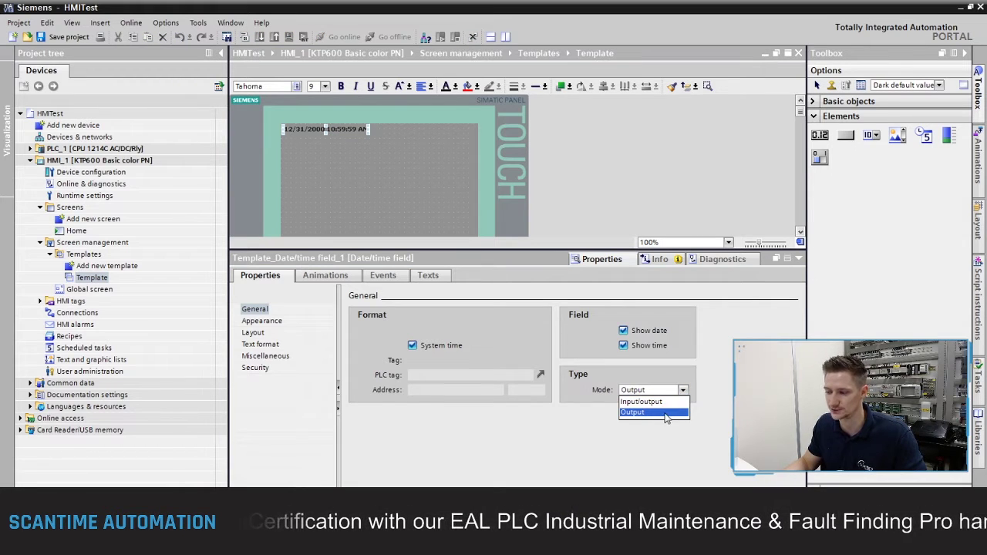
click(667, 411)
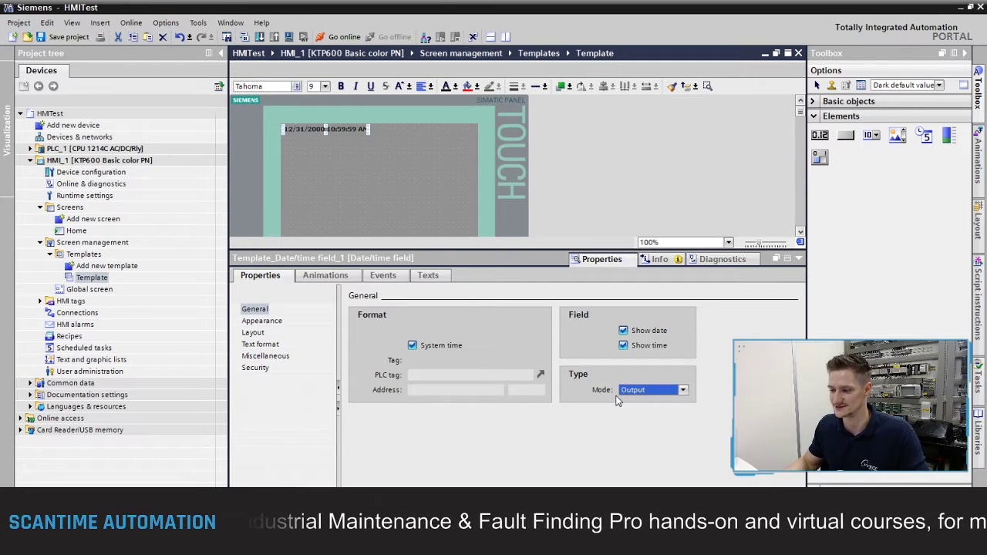
Set the date/time field's font to Tahoma, Normal style, size 15.
click(287, 348)
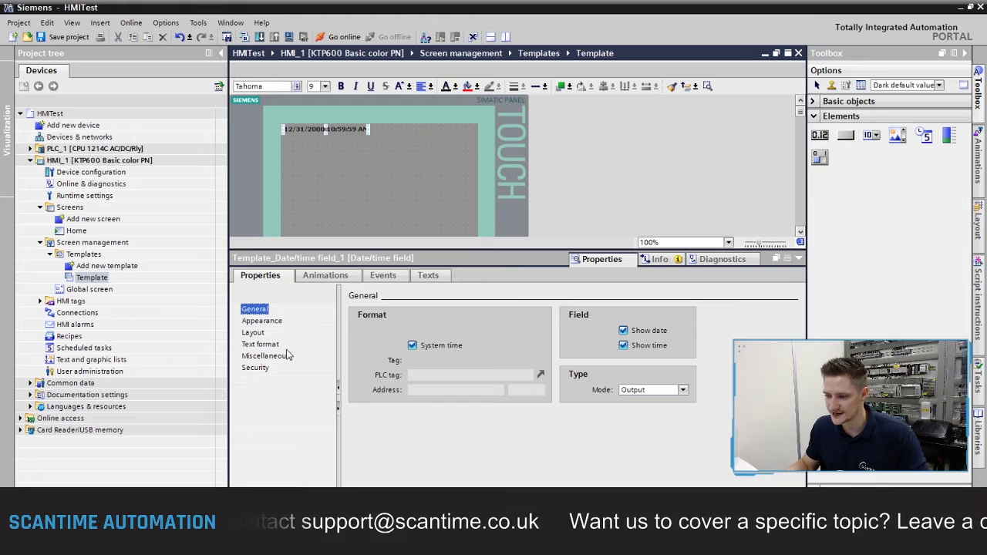
click(263, 344)
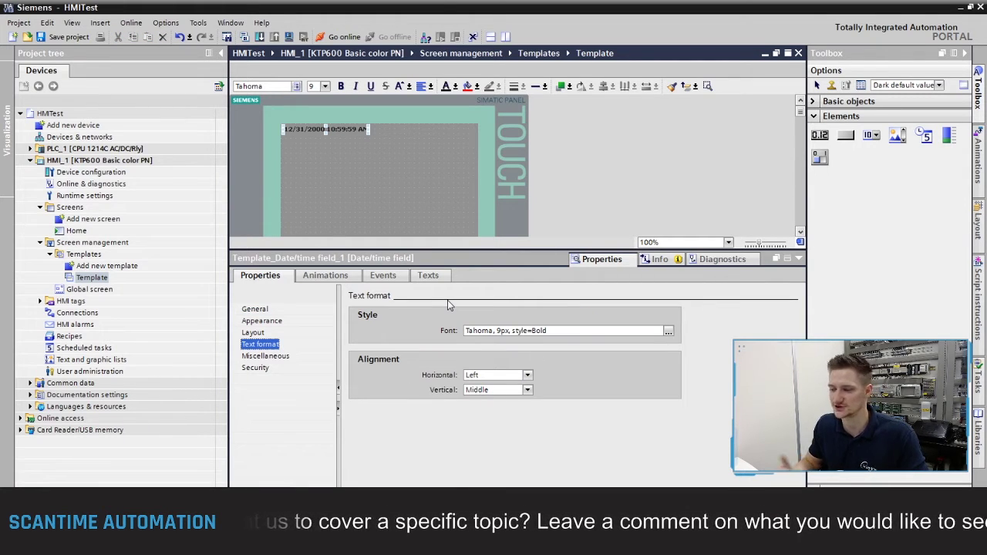
click(506, 332)
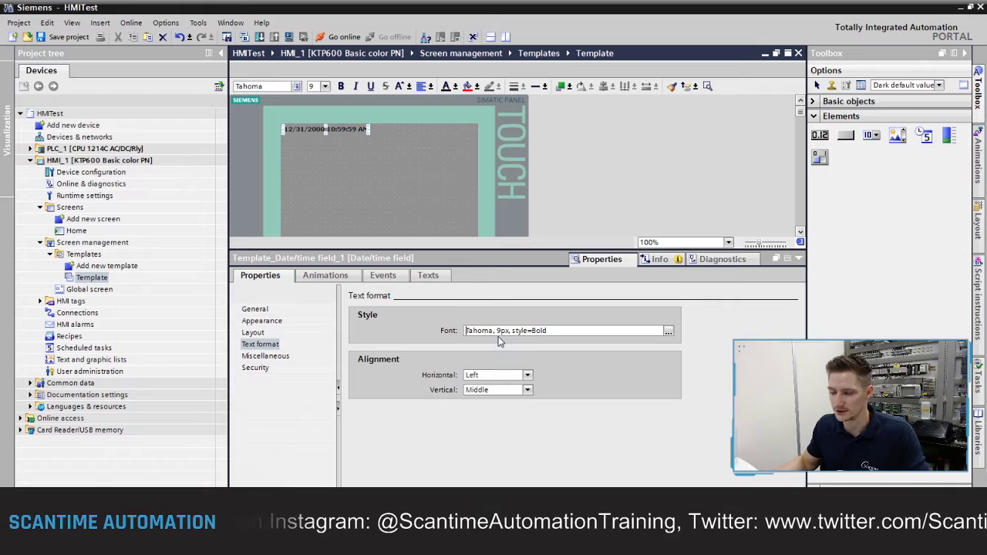
click(669, 331)
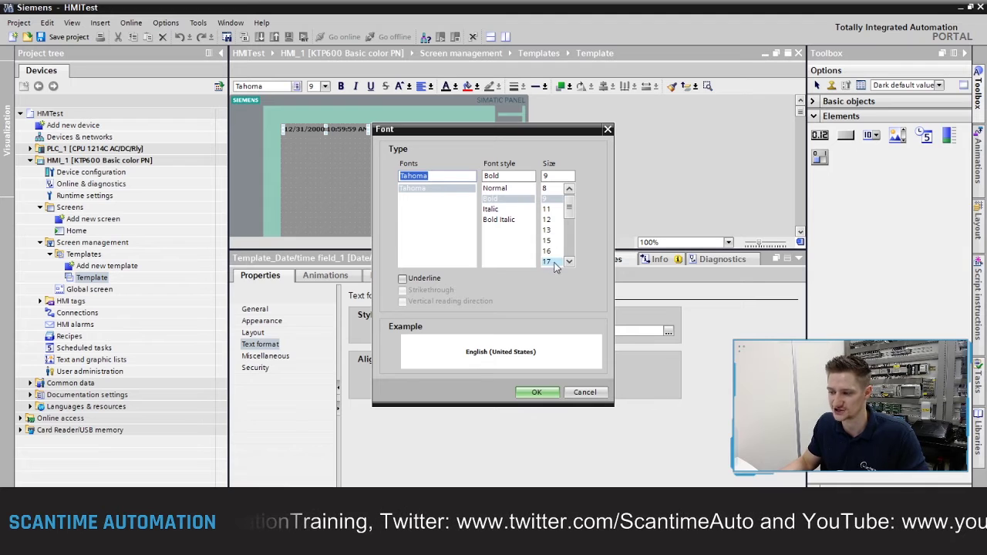
click(494, 191)
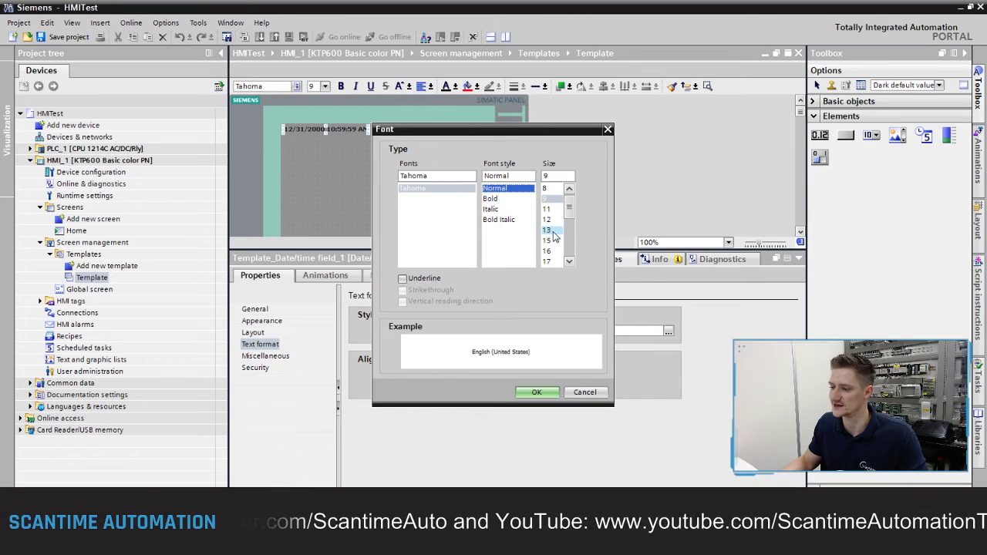
click(552, 241)
click(546, 397)
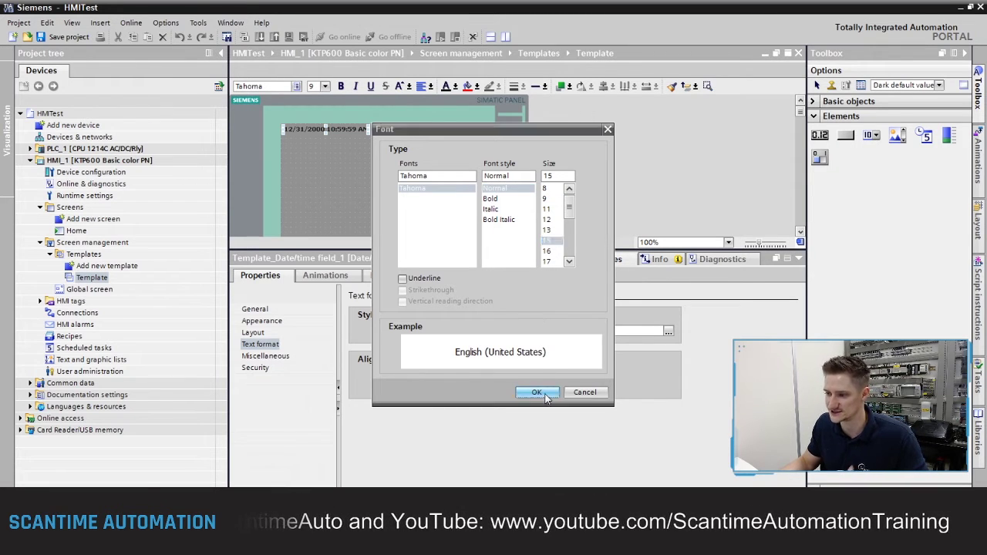
click(423, 175)
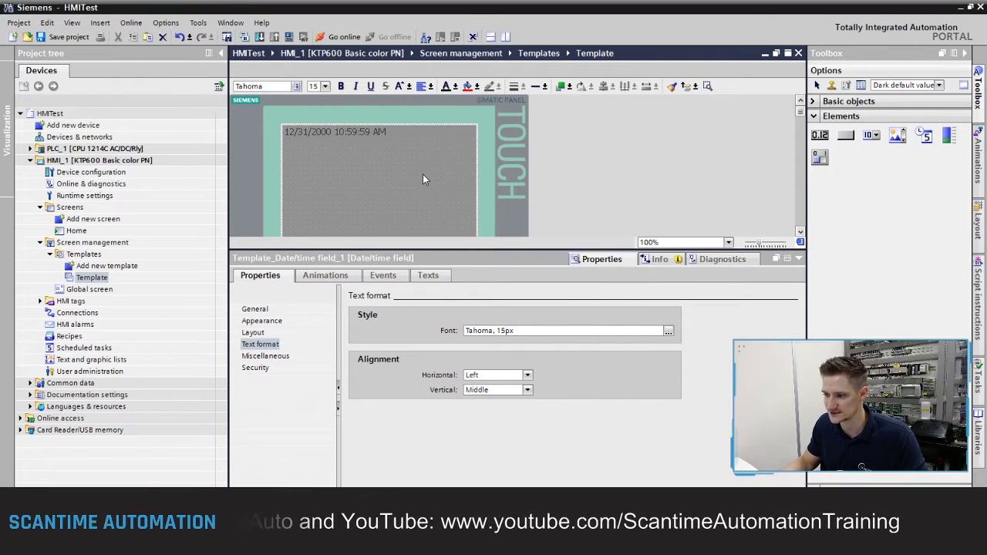
Set the date/time field's font style to Bold and its size to 11.
click(370, 129)
click(668, 331)
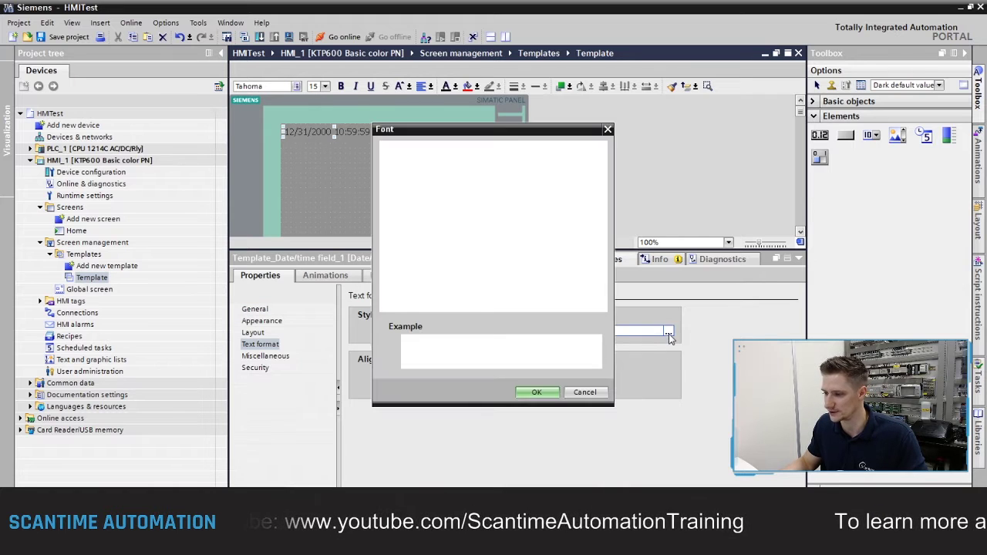
click(497, 200)
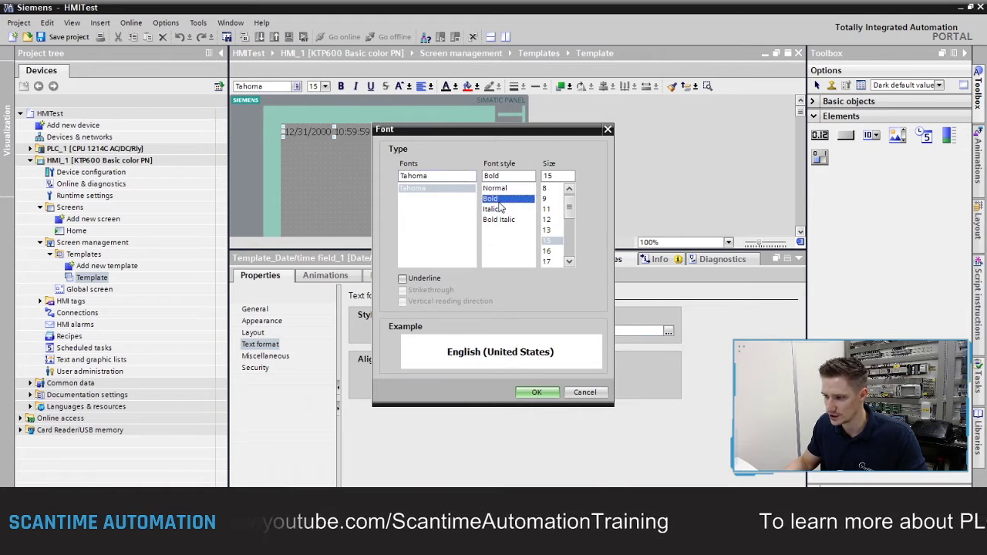
click(548, 209)
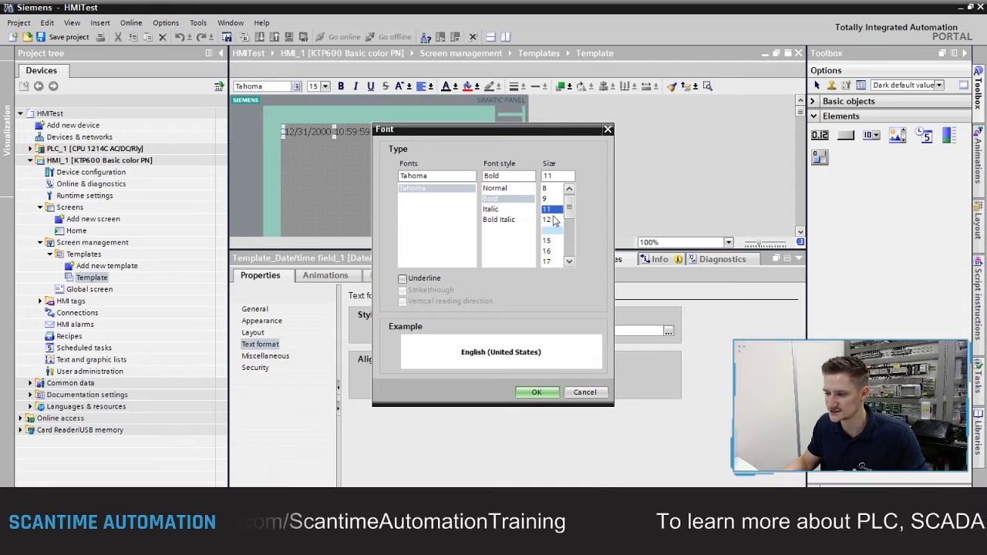
click(537, 393)
click(429, 189)
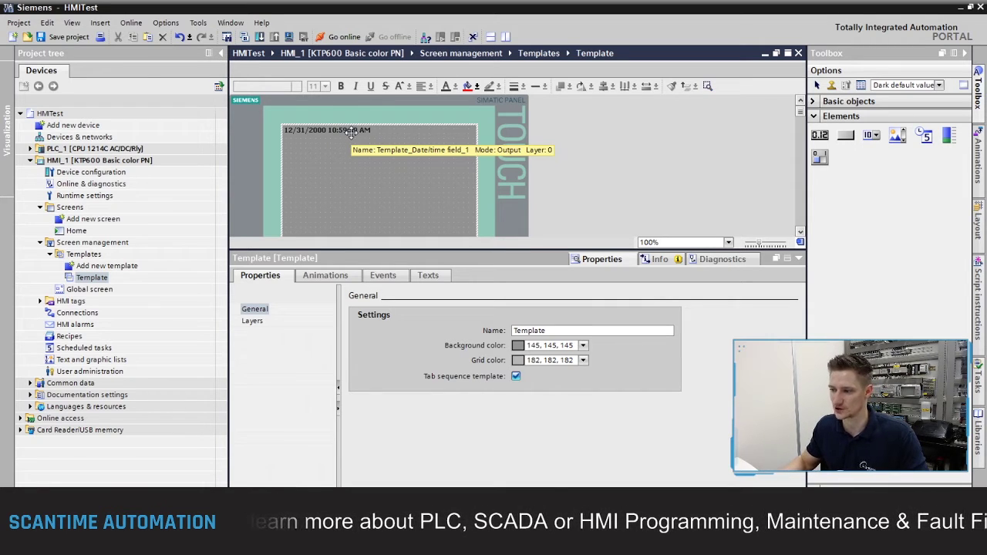
scroll(493, 160, down, 3)
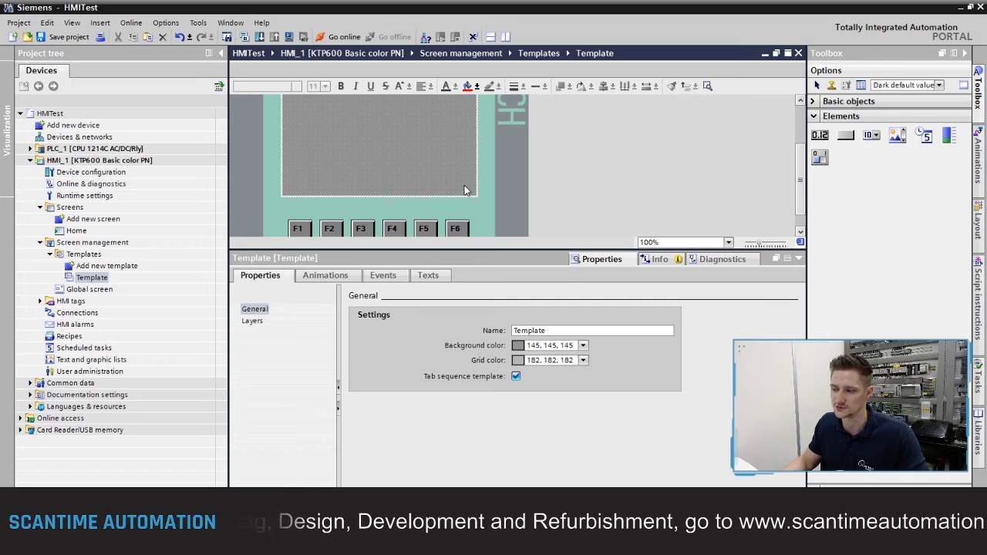
scroll(431, 182, up, 3)
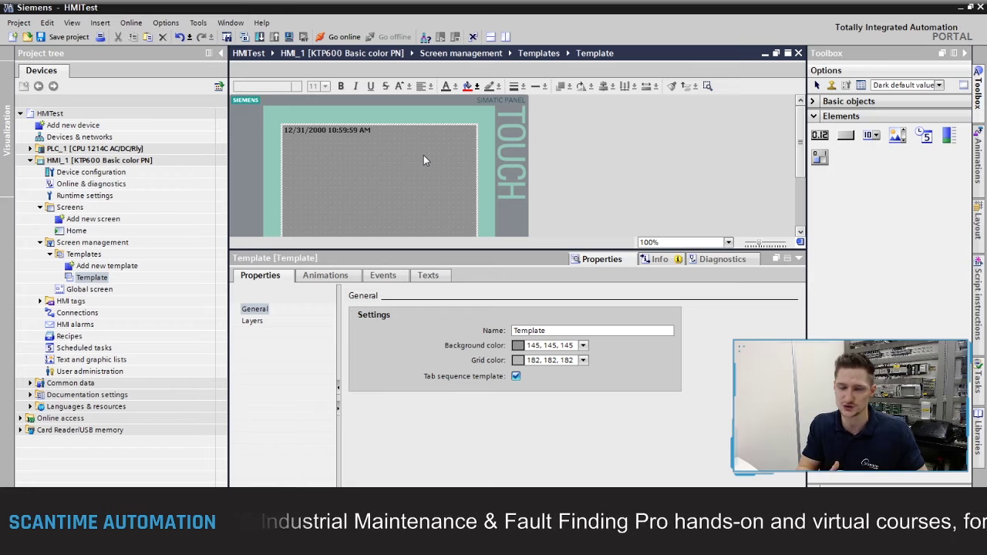
click(423, 160)
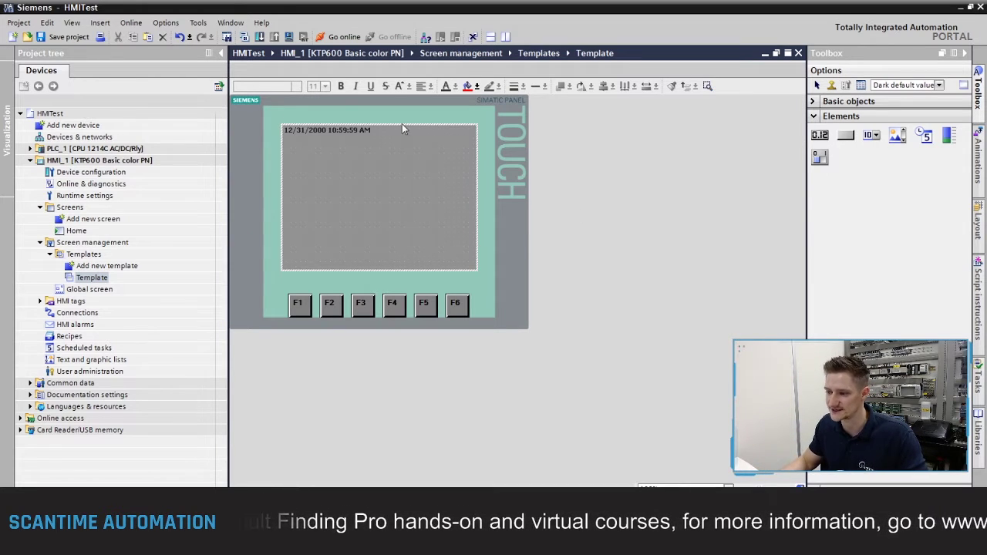
Open the Home screen and assign it the template named Template.
click(74, 231)
double_click(75, 232)
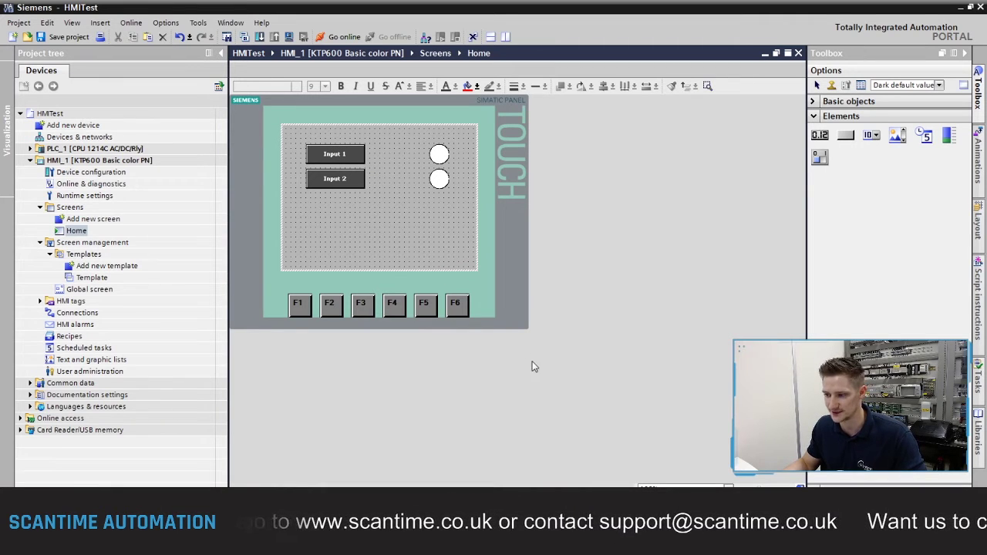
key(alt+Return)
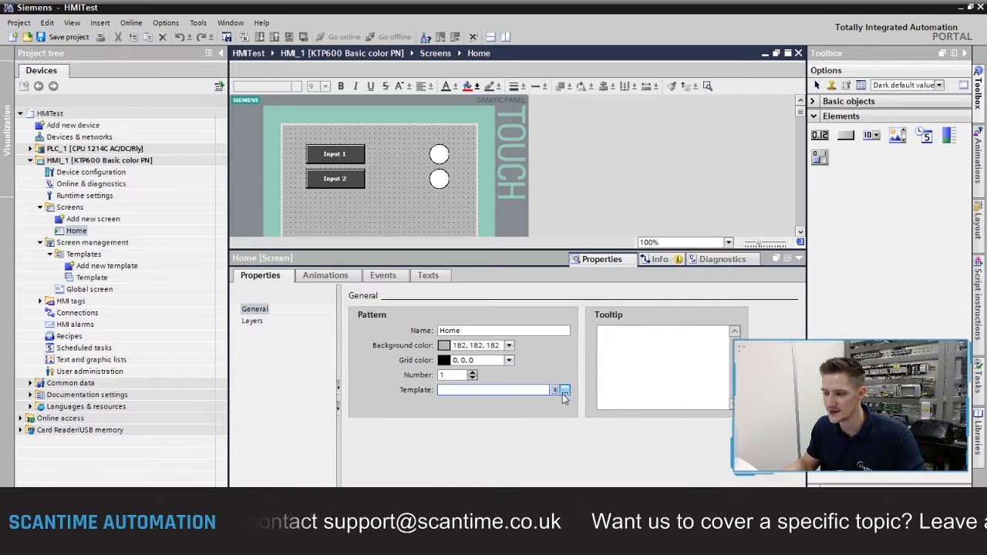
click(561, 390)
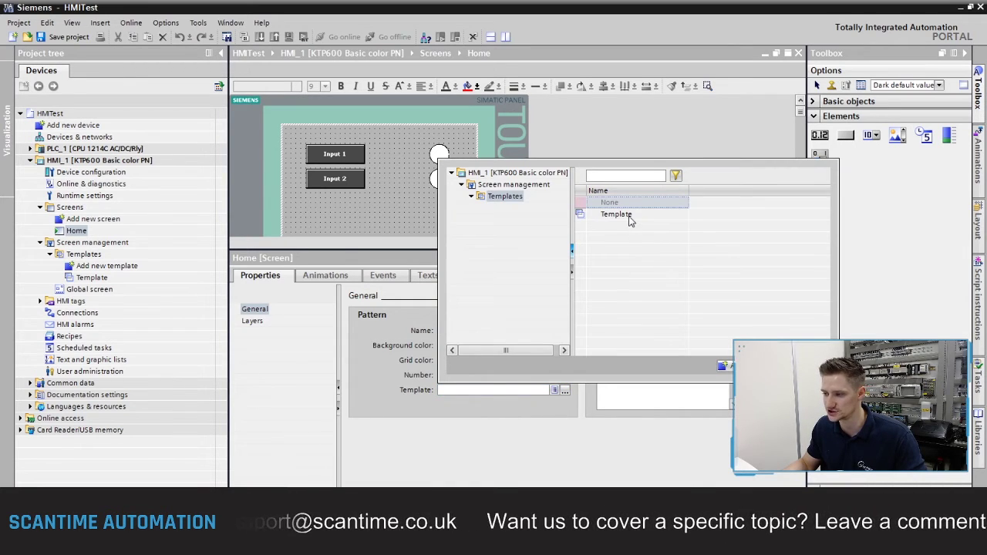
click(624, 214)
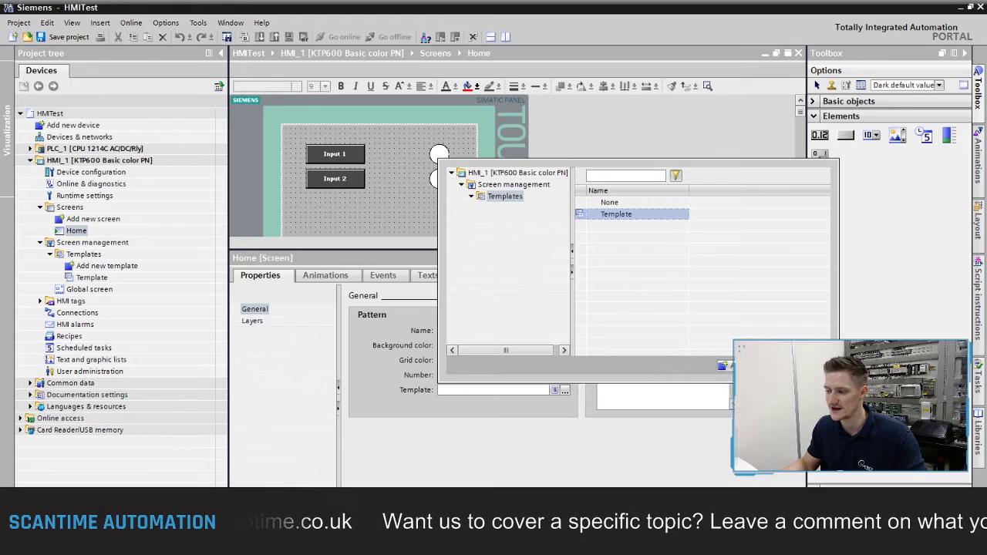
double_click(624, 214)
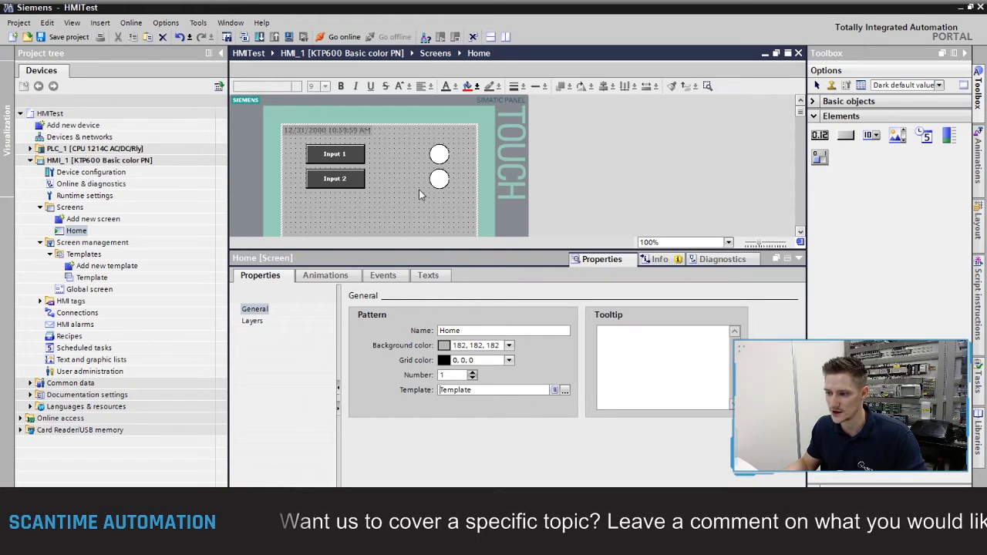
click(799, 259)
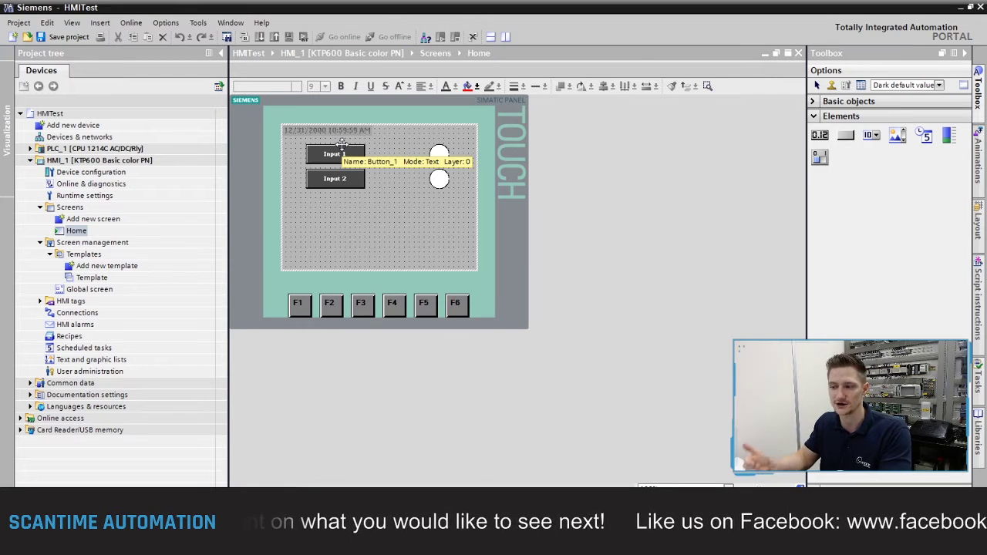
click(411, 220)
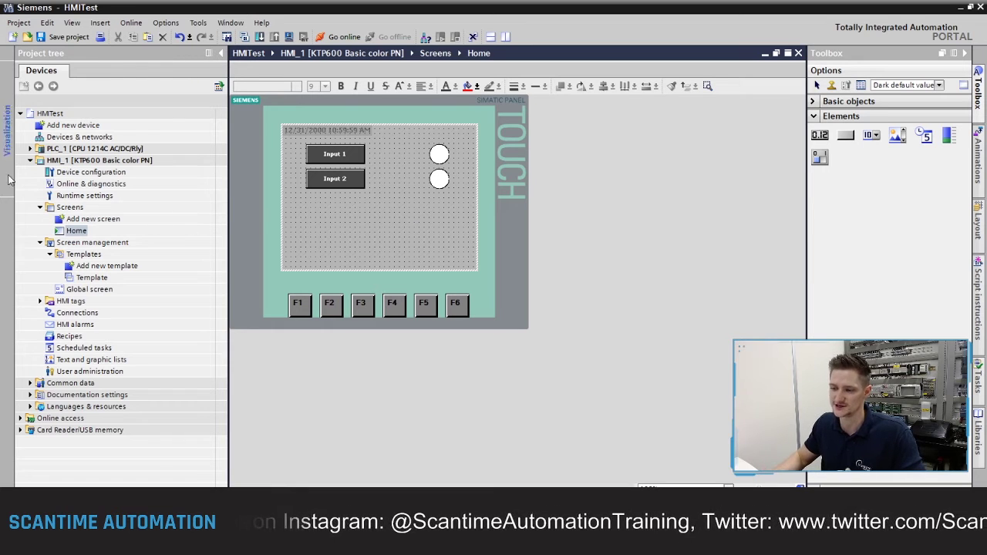
Add a new screen to HMI_1 and rename it Control.
double_click(77, 219)
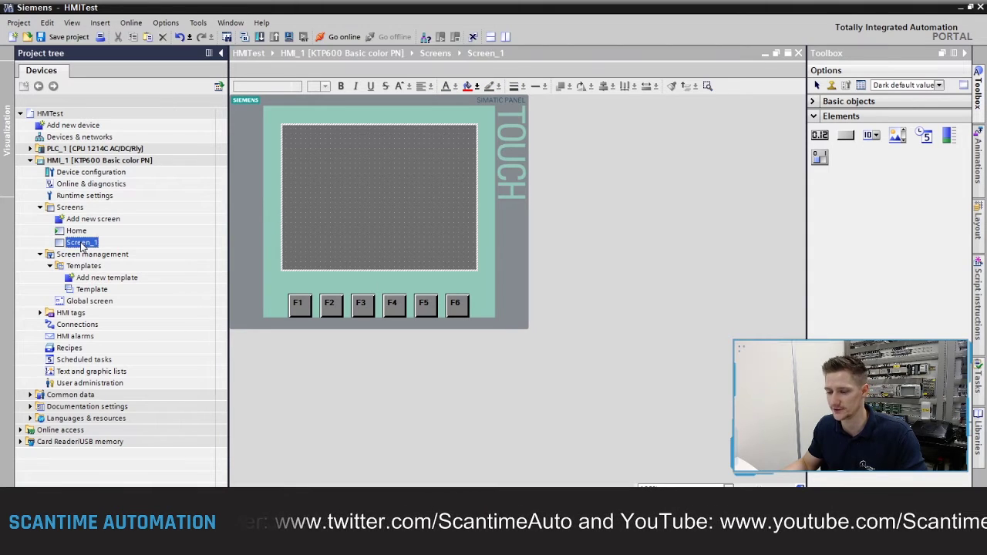
right_click(81, 243)
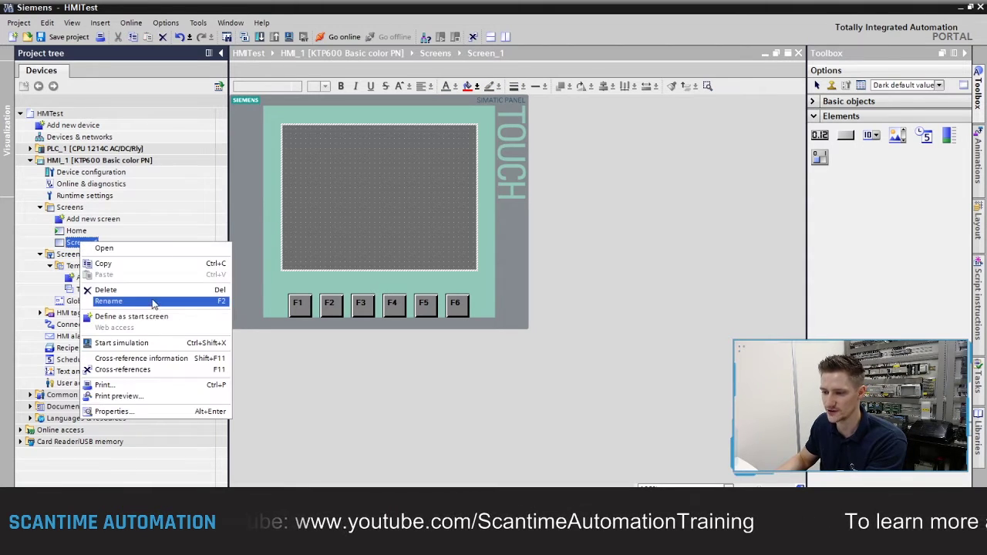
click(153, 302)
text(Control)
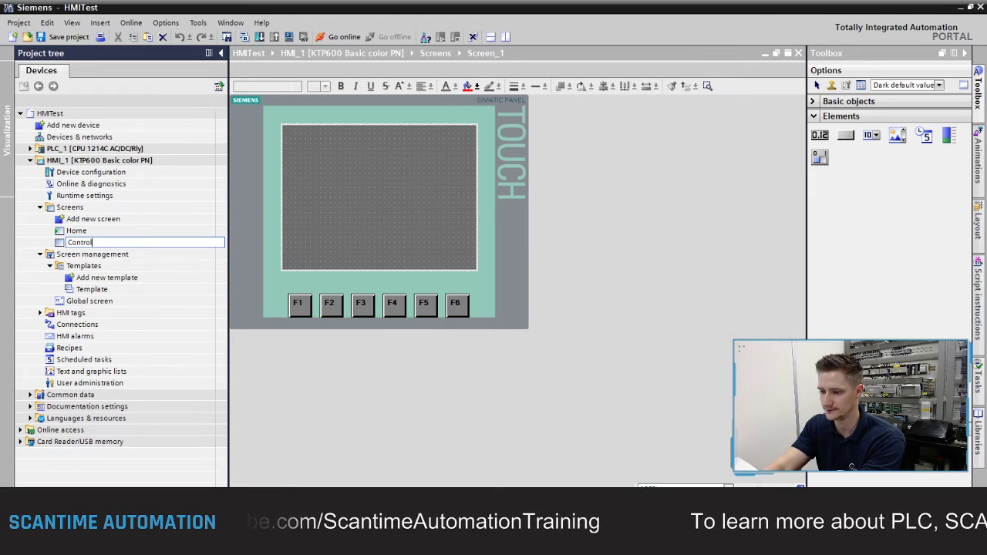
key(Return)
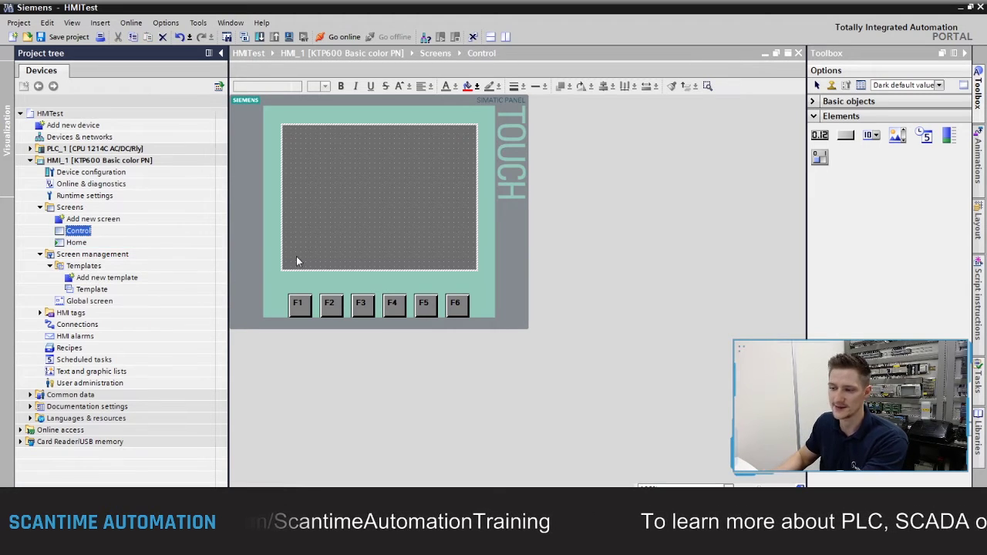
Add another new screen to HMI_1 and rename it Alarms.
double_click(111, 221)
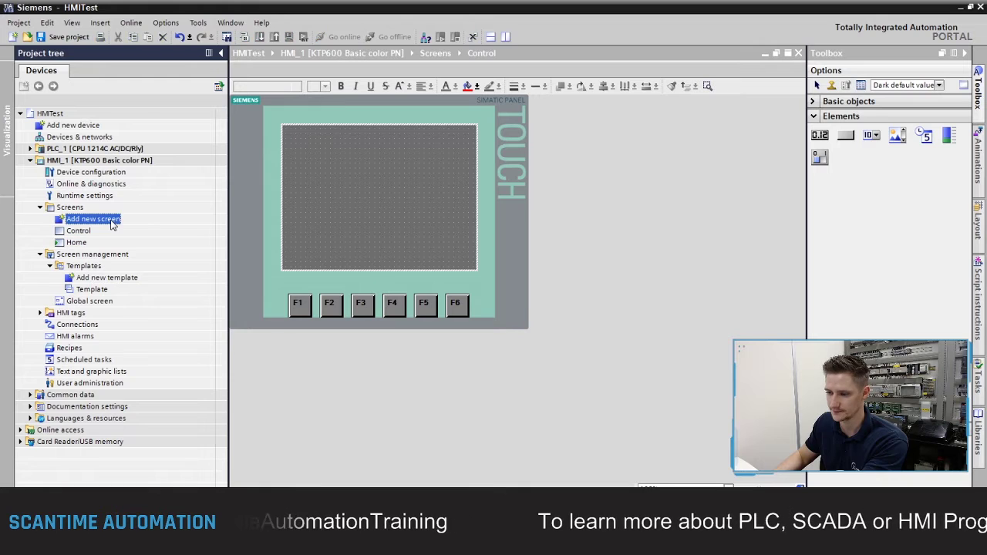
right_click(93, 254)
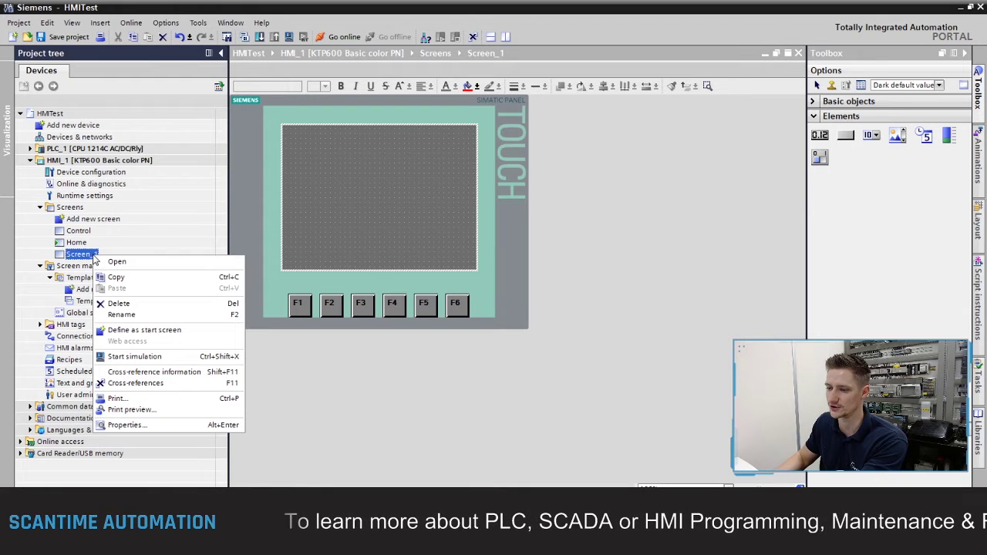
click(133, 316)
text(Alarms)
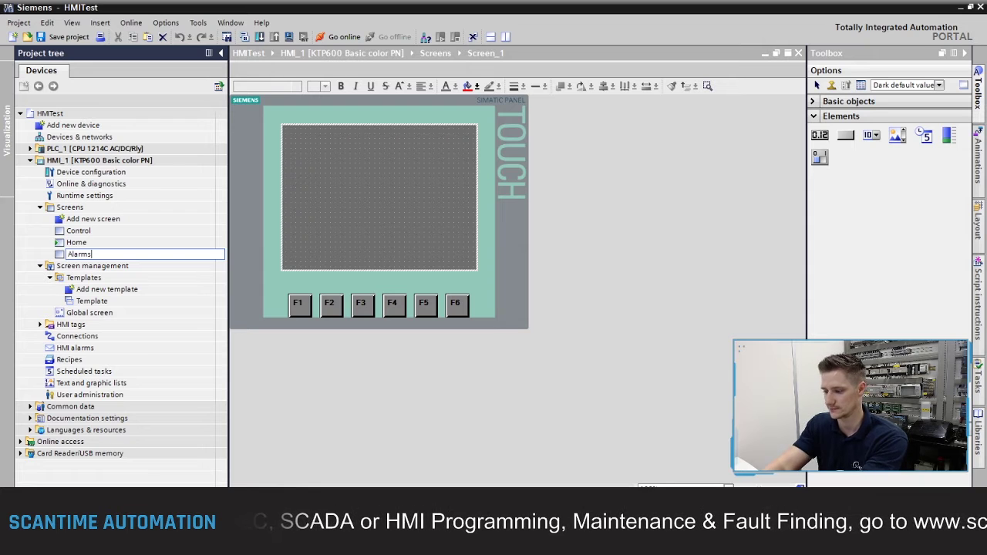
key(Return)
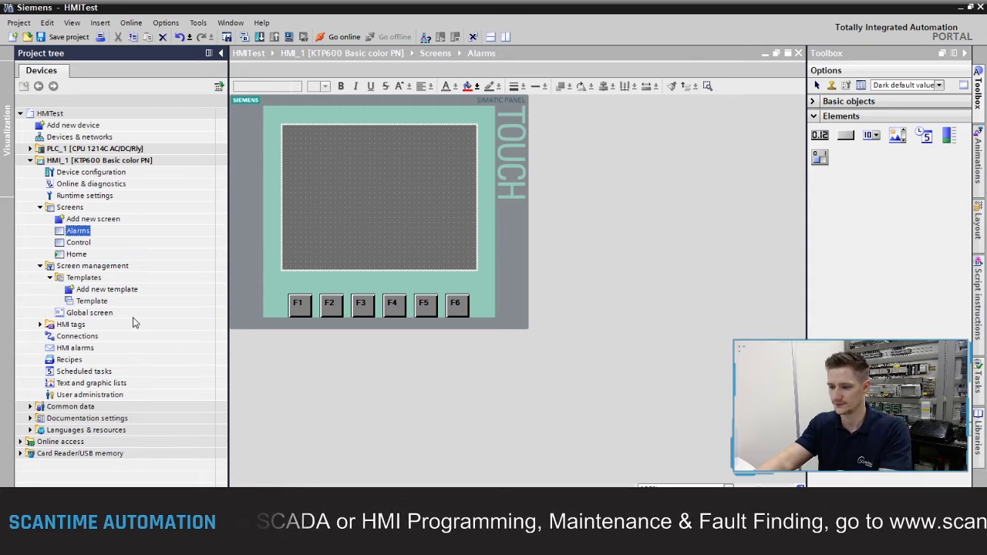
Copy the Input 1 and Input 2 buttons and both circles from the Home screen into the Control screen.
double_click(76, 254)
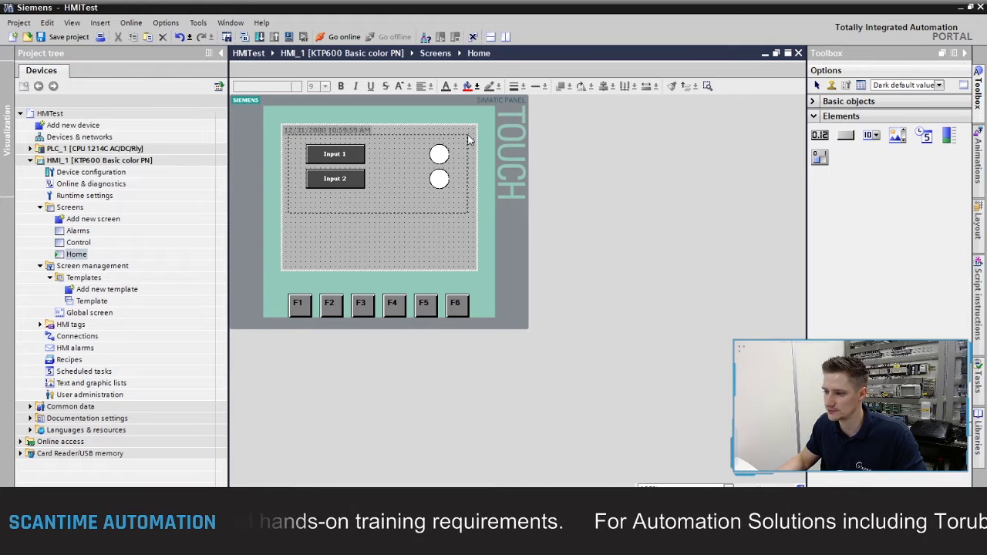
drag(468, 138, 469, 140)
right_click(337, 153)
click(359, 163)
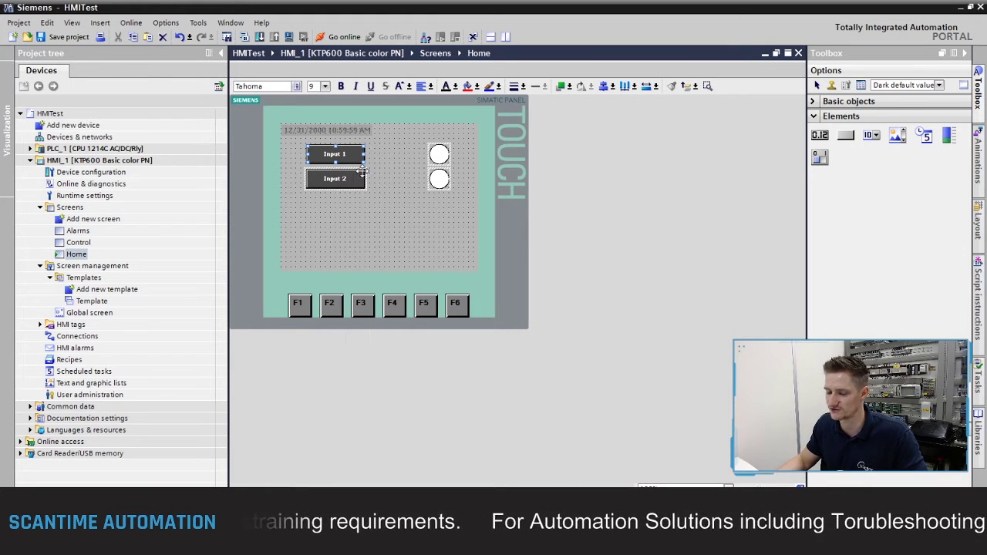
double_click(78, 243)
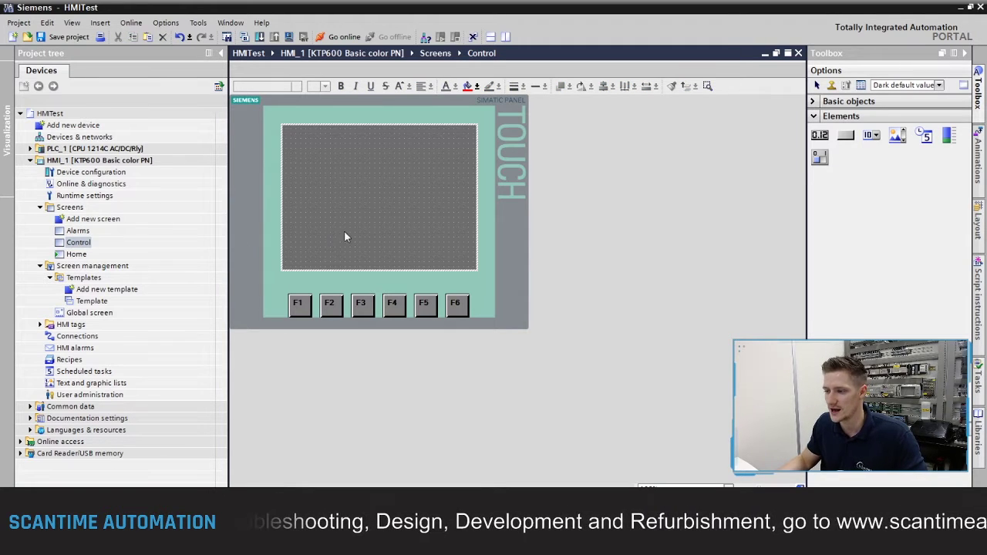
right_click(346, 208)
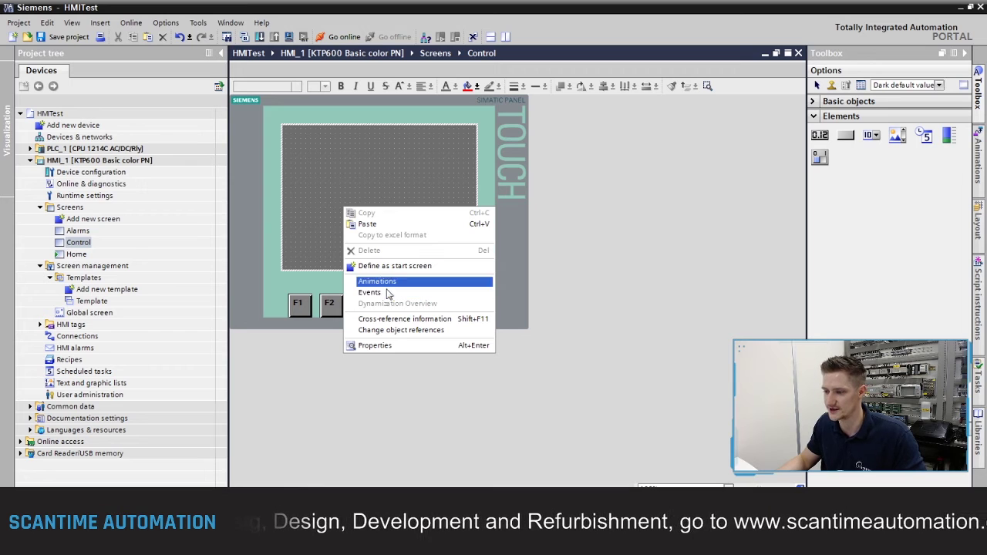
click(377, 223)
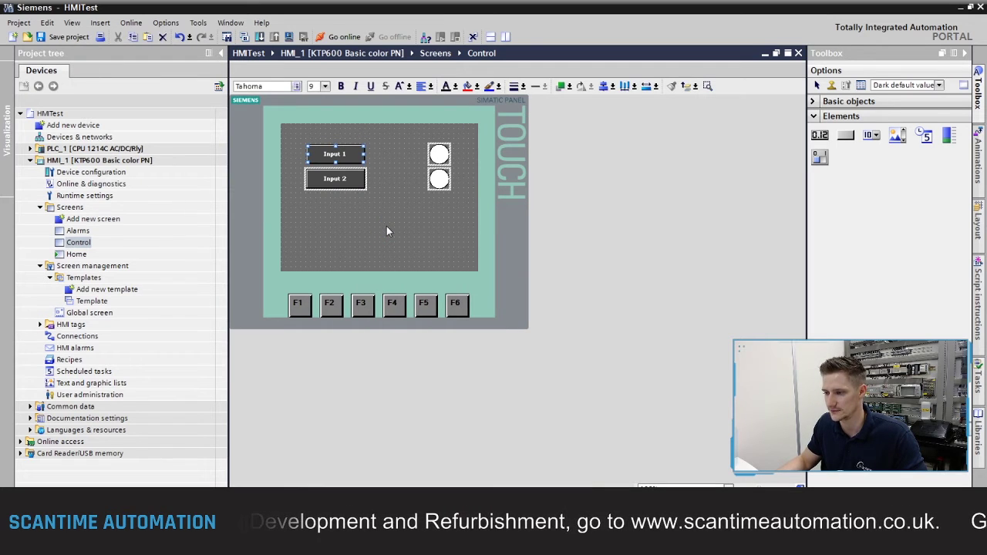
Assign the template named Template to the Control screen and set its background color to 145, 145, 145.
double_click(385, 253)
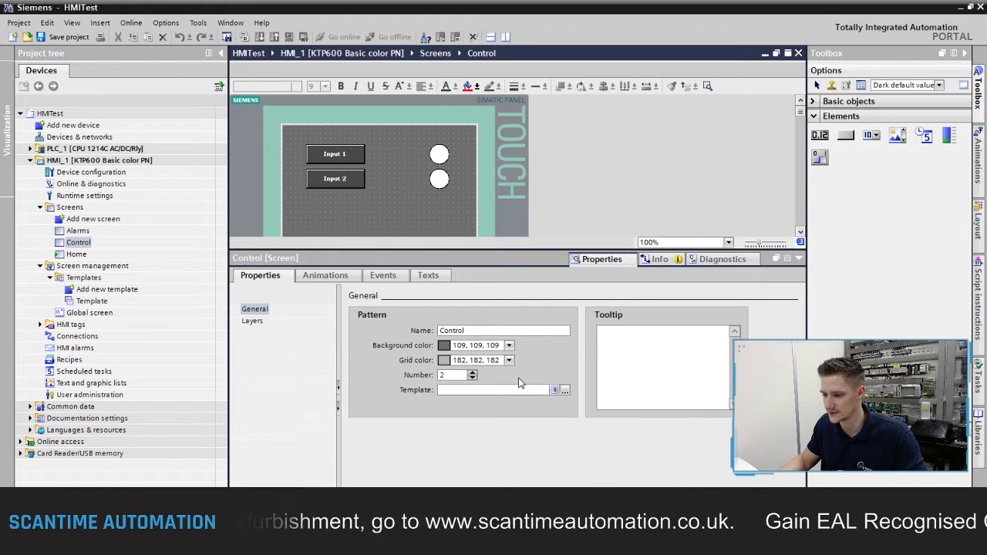
click(565, 390)
click(605, 216)
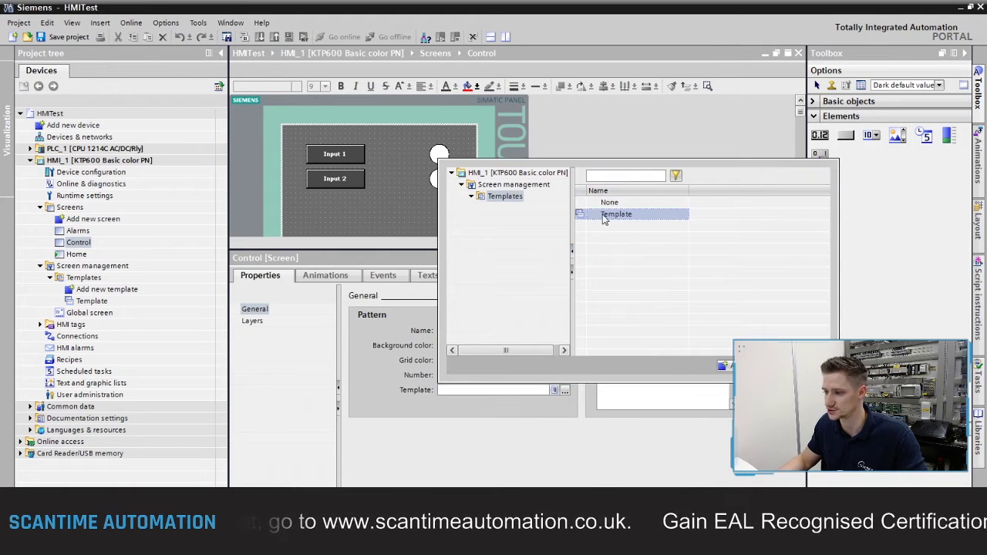
key(Return)
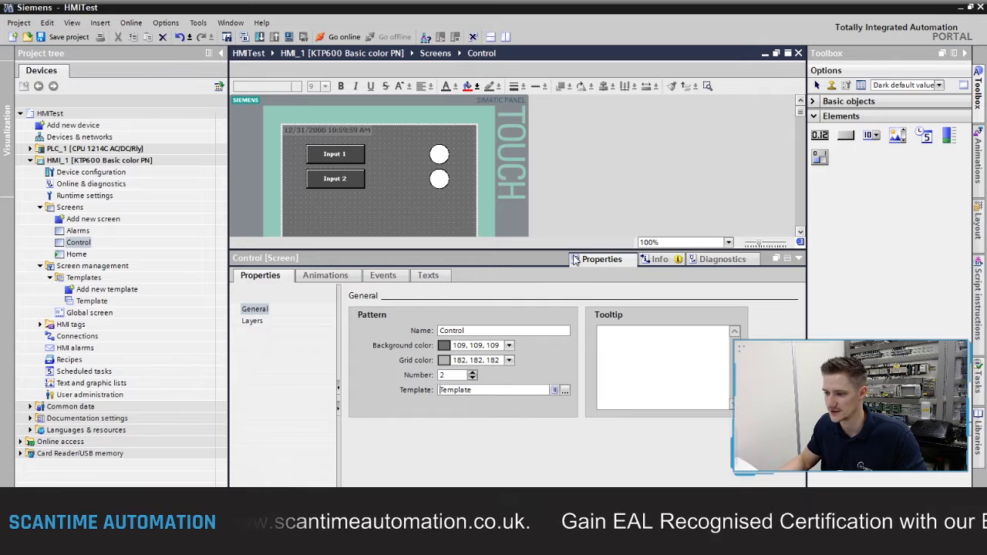
click(509, 344)
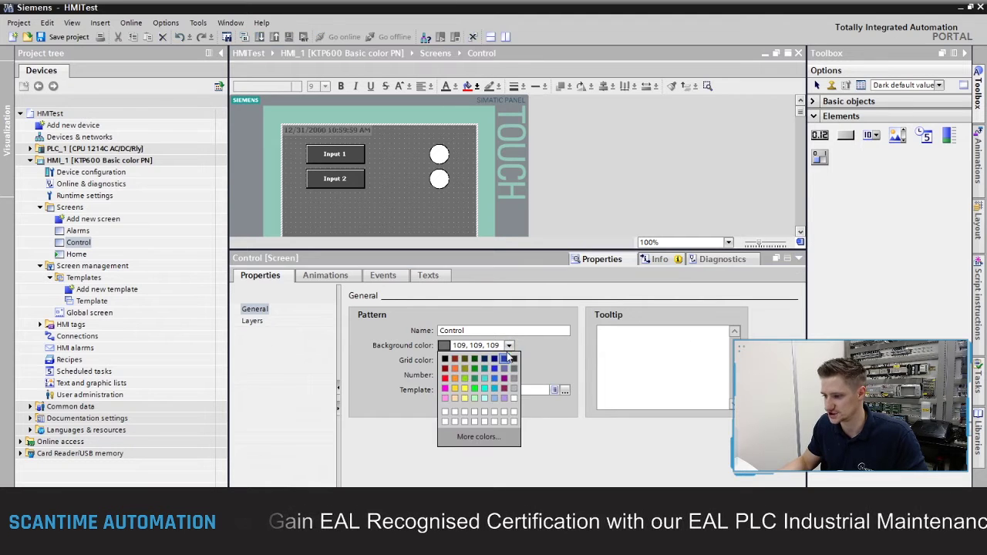
click(517, 384)
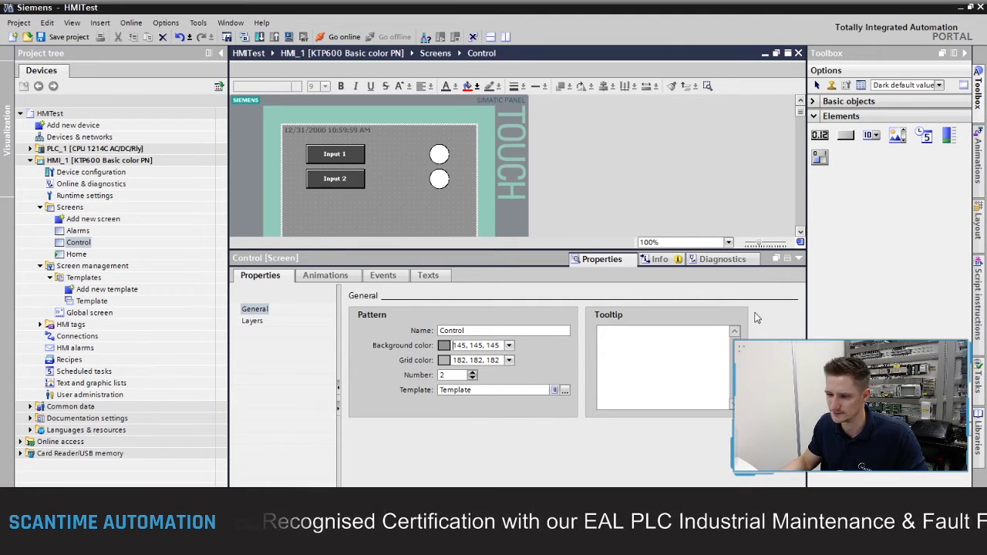
click(798, 259)
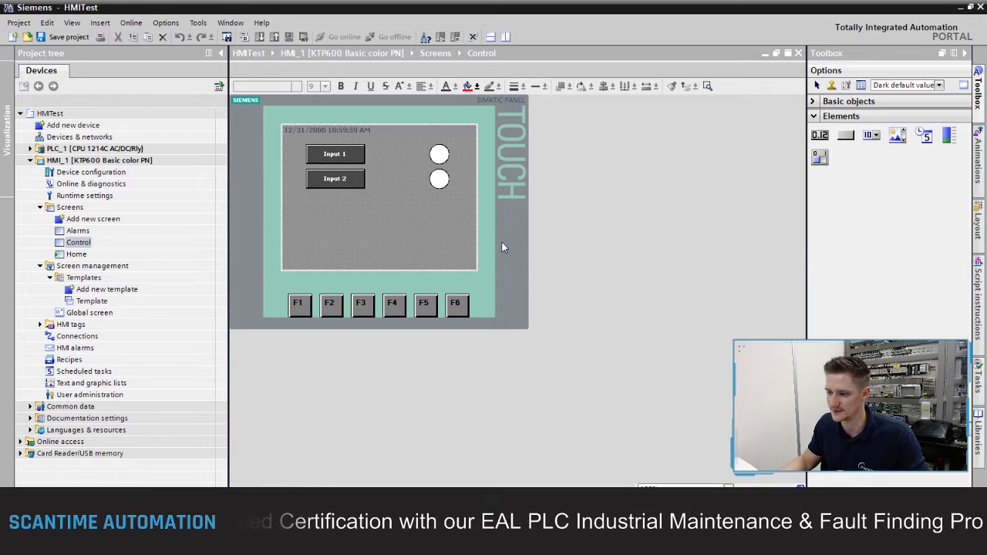
Open the Alarms screen, assign it the template named Template and set its background color to 145, 145, 145.
double_click(76, 232)
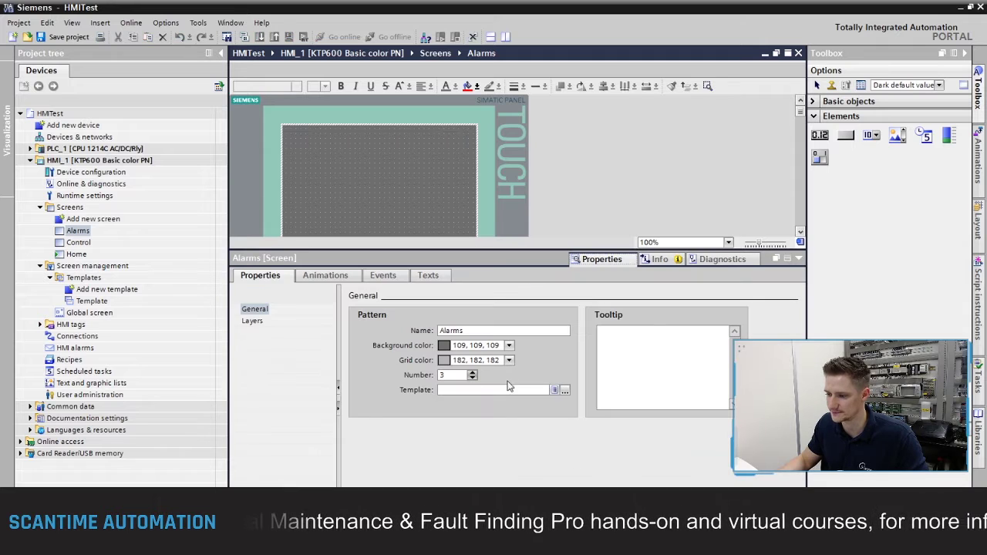
click(565, 390)
click(623, 218)
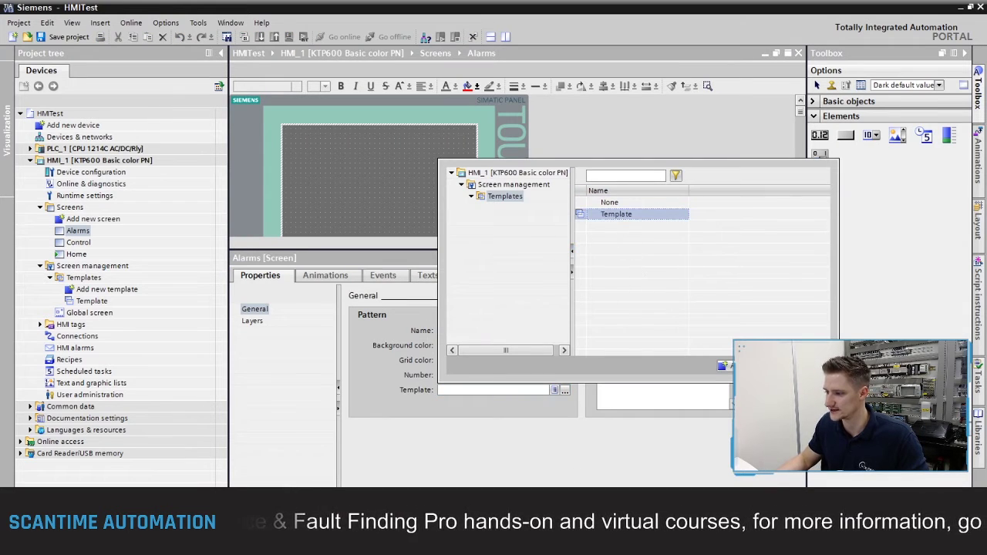
click(508, 345)
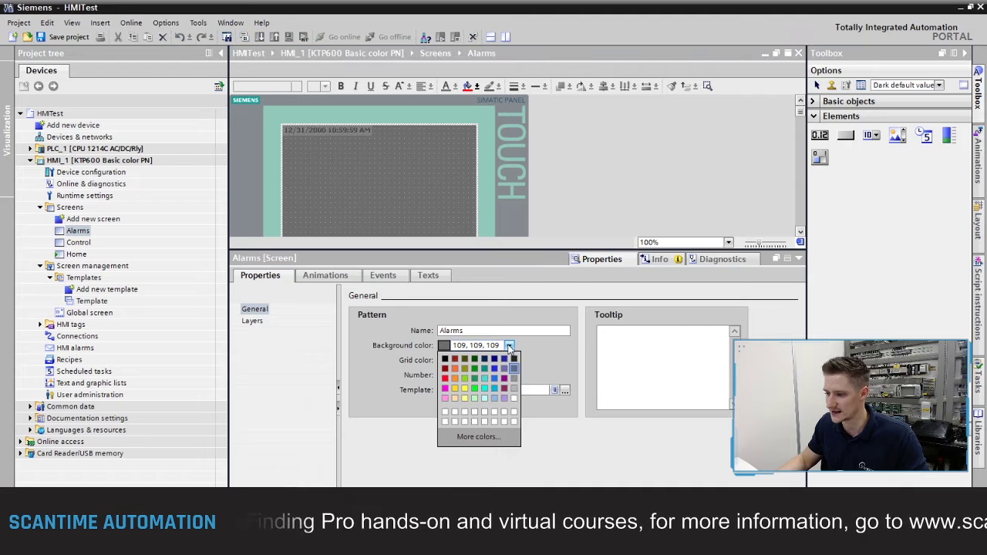
click(513, 389)
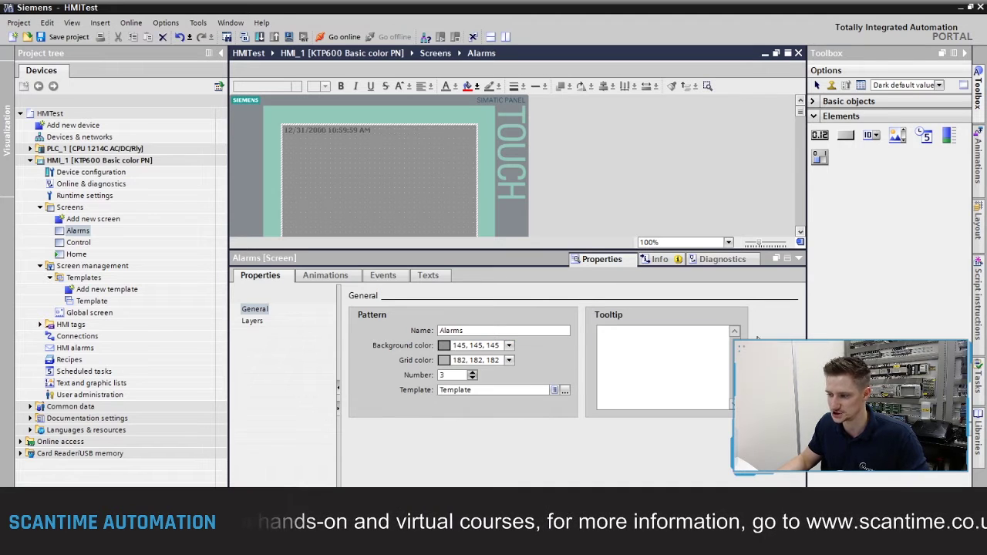
click(799, 259)
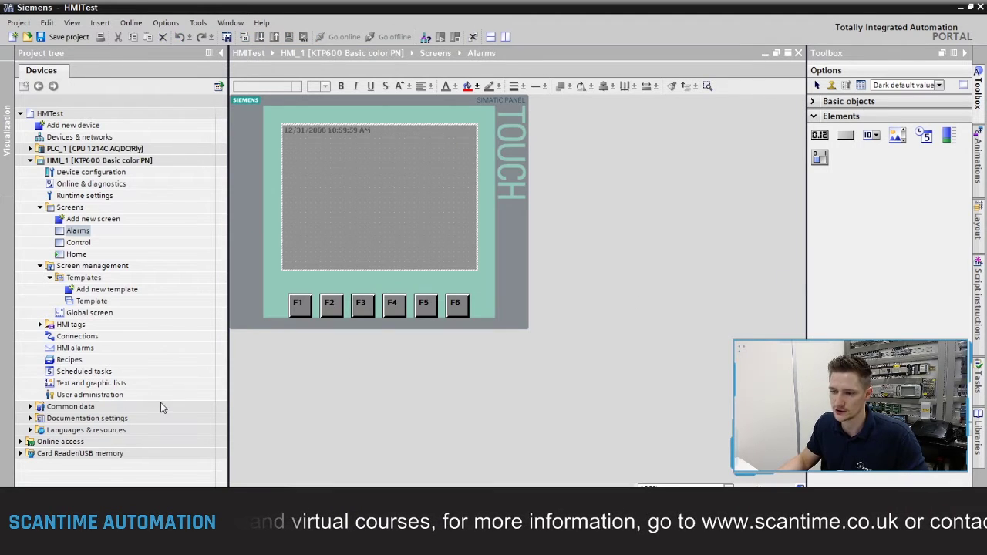
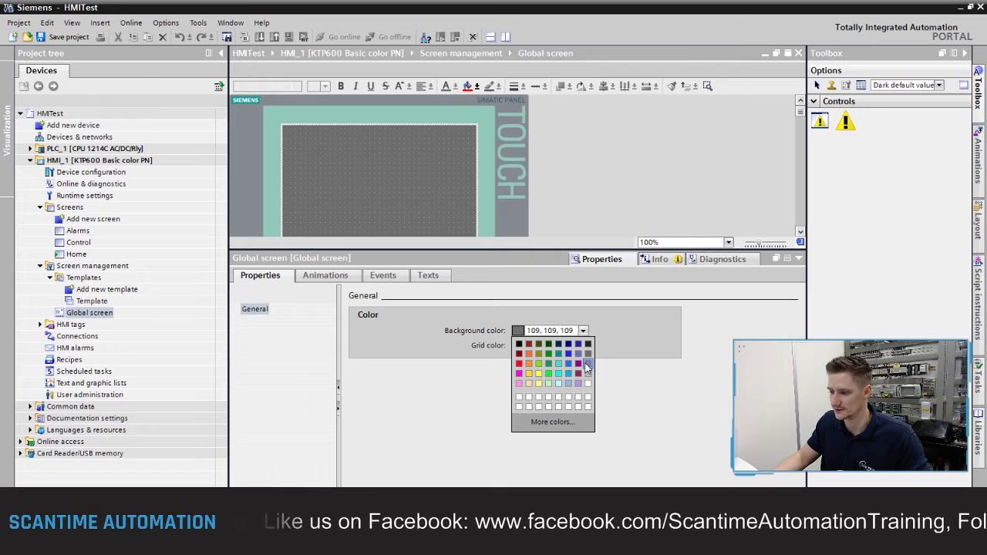
Set the Global screen's background color to a lighter grey.
click(586, 367)
click(800, 259)
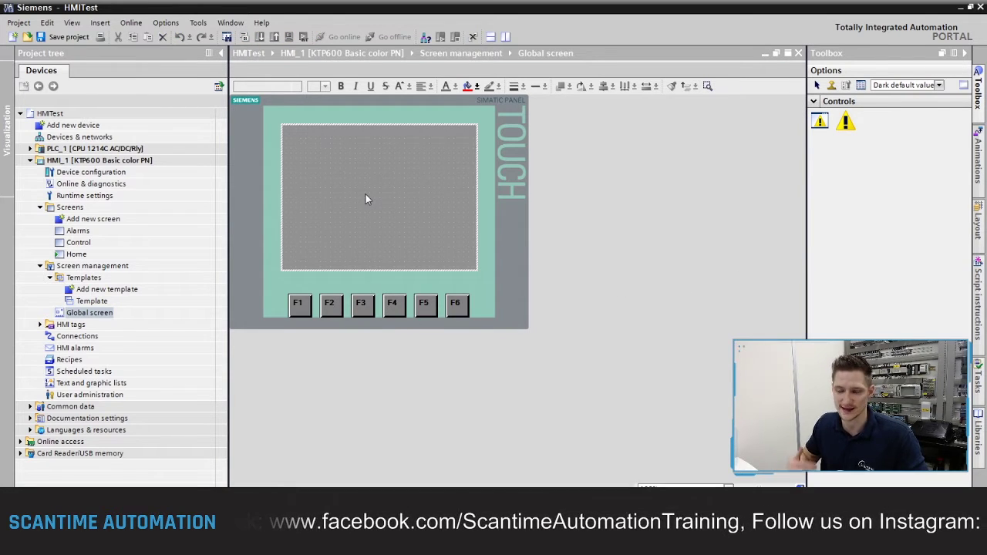
Open the Control screen and move both Input buttons and both circles down together to free space for a title.
double_click(86, 244)
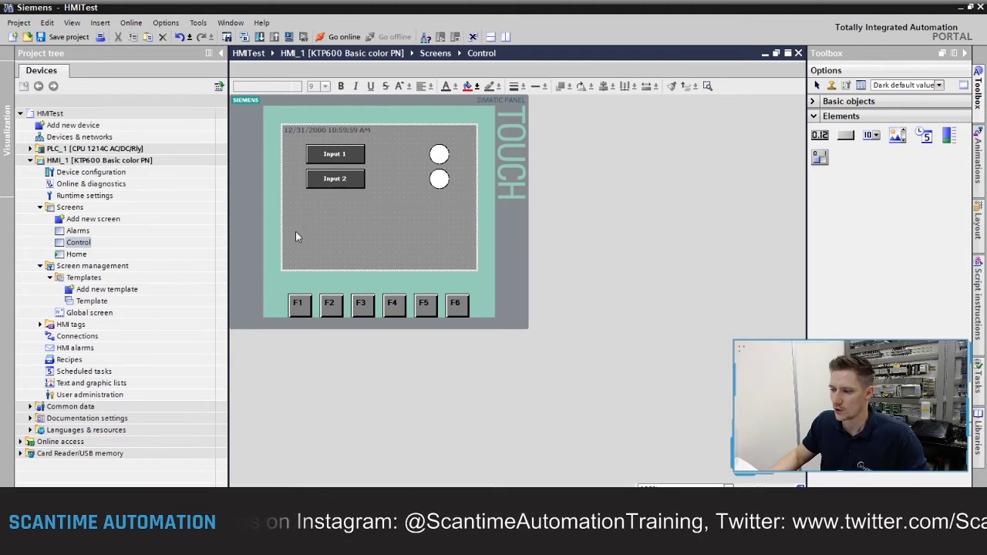
drag(456, 132, 301, 194)
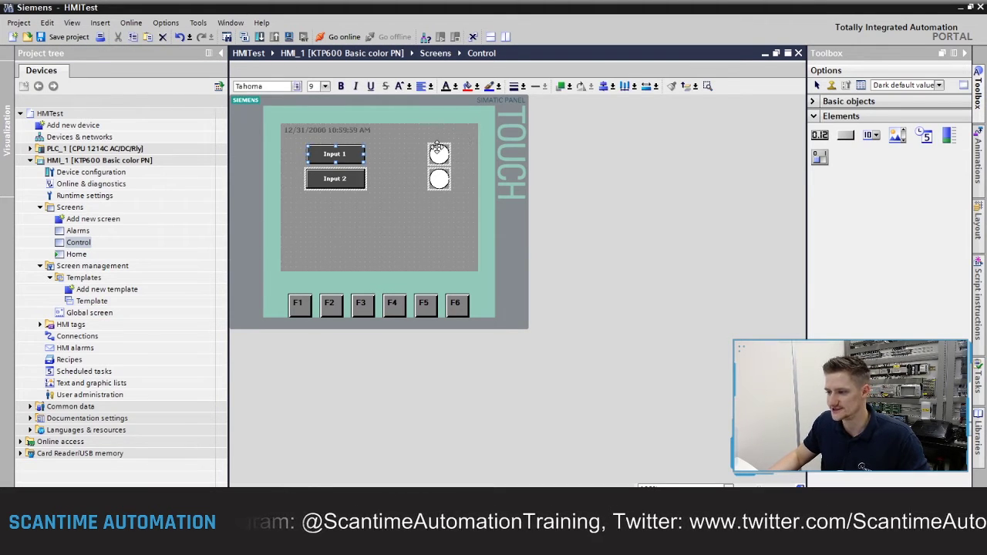
drag(438, 152, 438, 179)
click(439, 239)
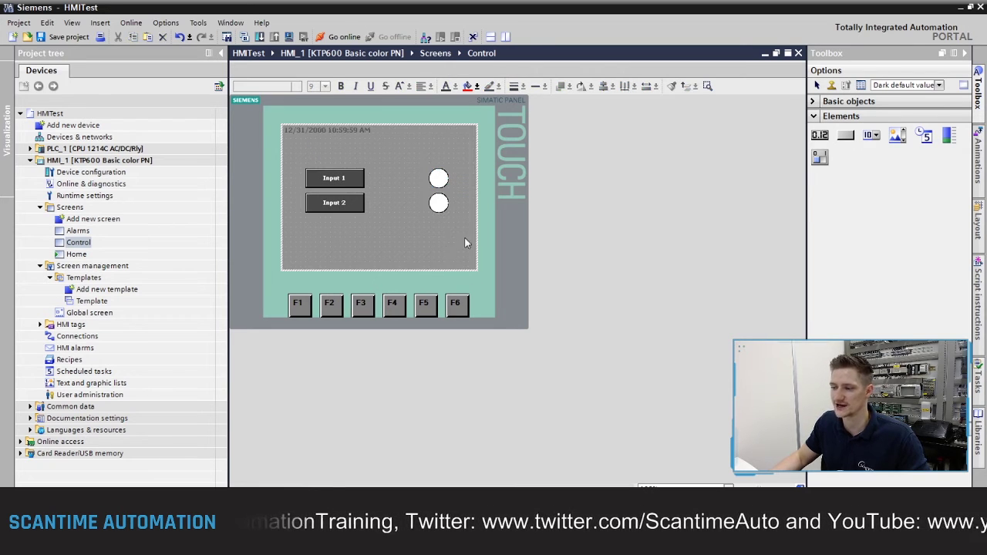
Add a text field reading CONTROL above the Input buttons on the Control screen.
click(823, 103)
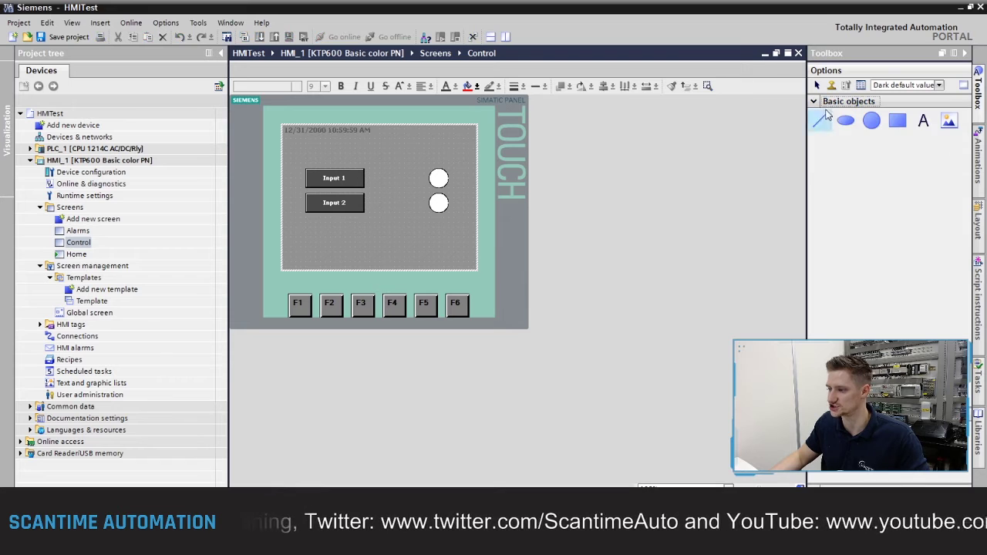
drag(923, 120, 353, 147)
text(co)
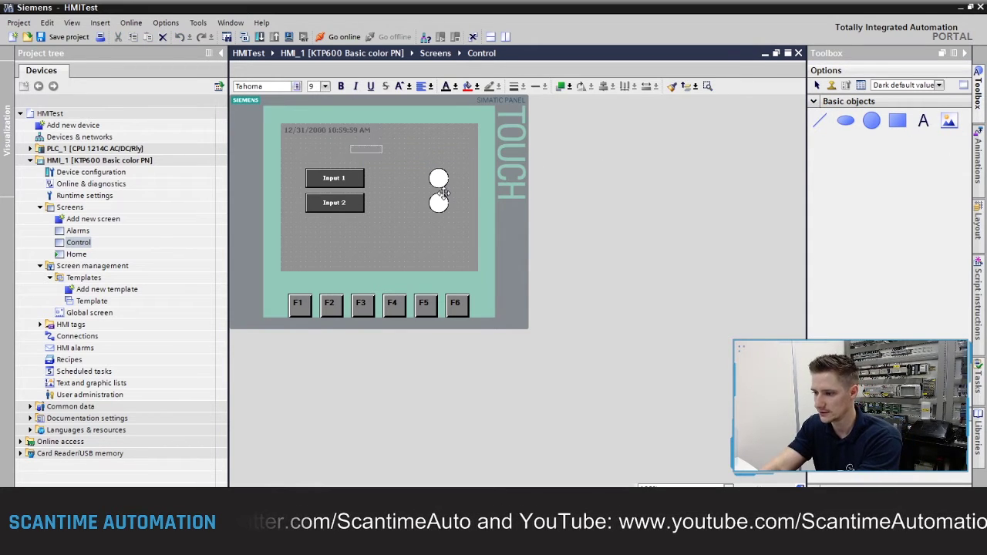
text(NTROL)
key(Return)
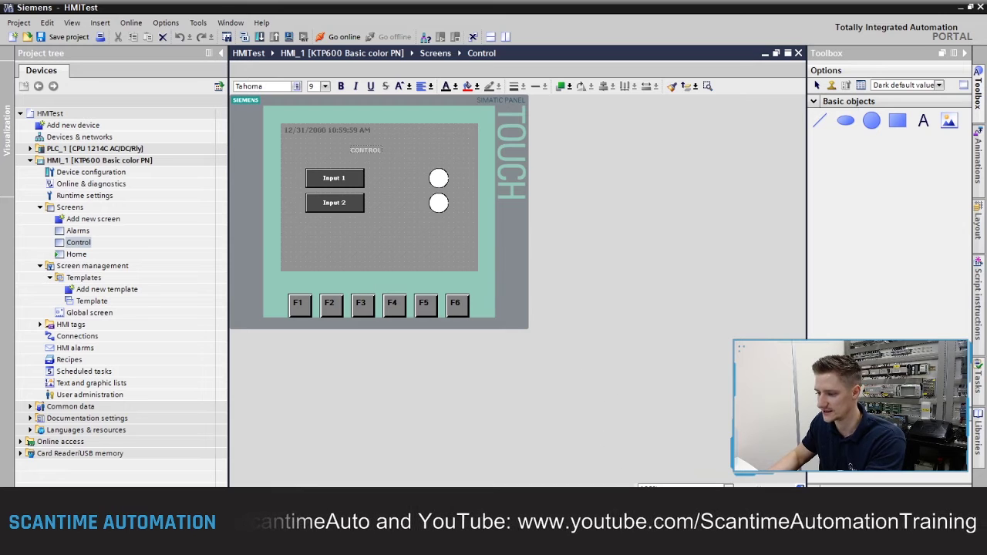
Set the CONTROL text field's text color to black (0, 0, 0) and its font size to 15.
double_click(366, 149)
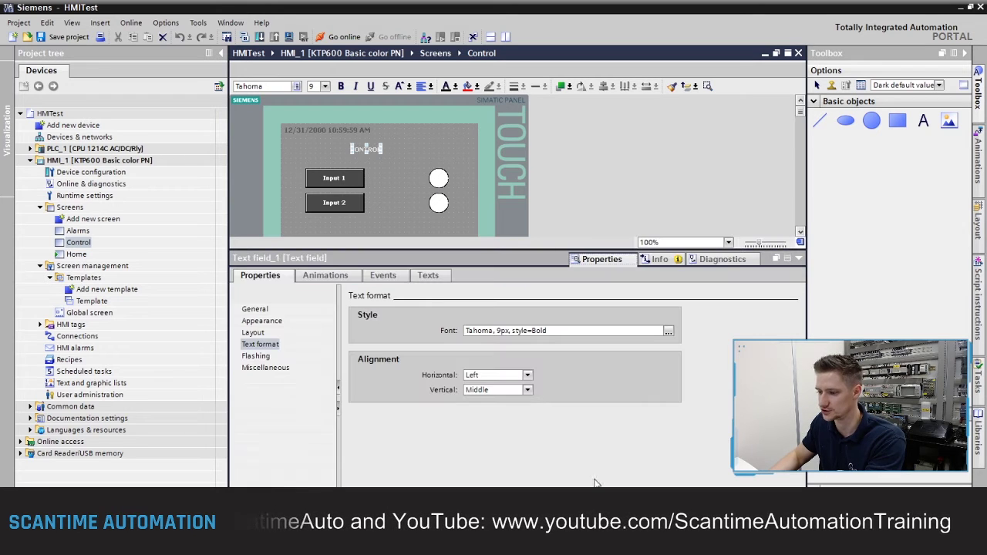
click(262, 311)
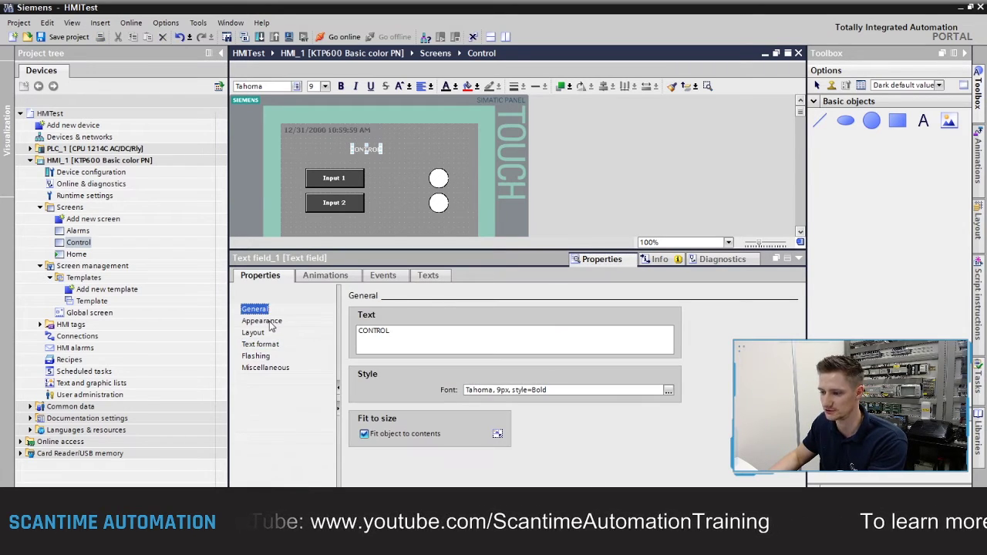
click(266, 321)
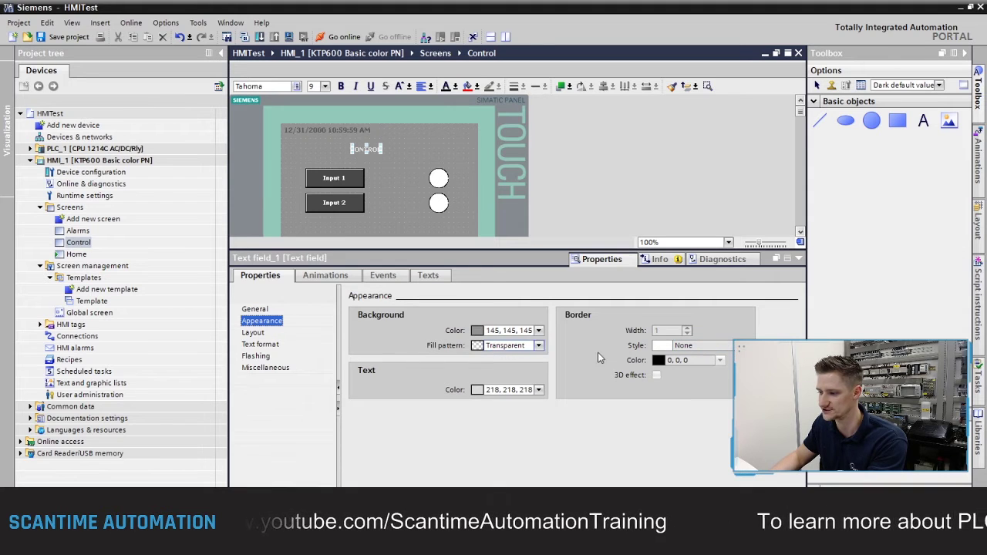
click(539, 389)
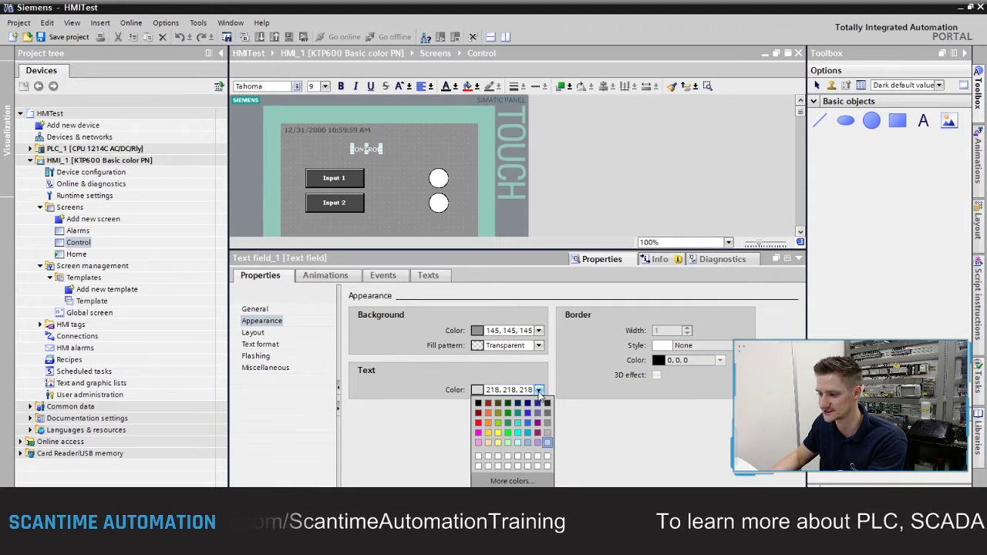
click(478, 403)
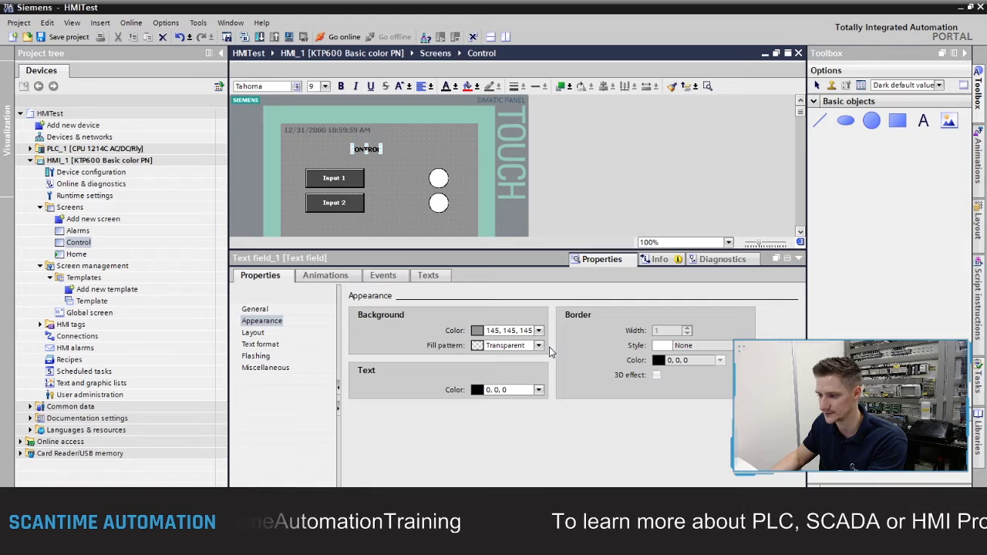
click(255, 308)
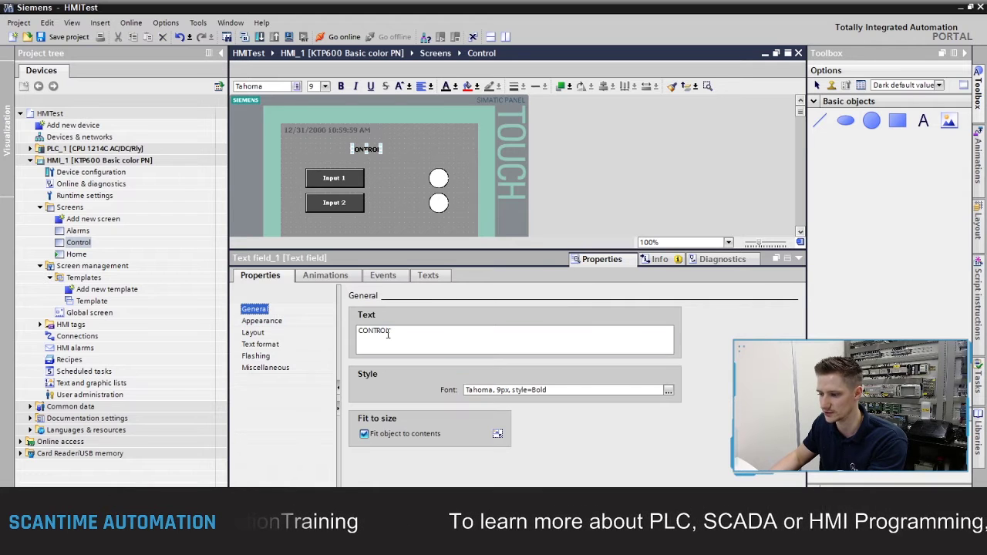
click(668, 391)
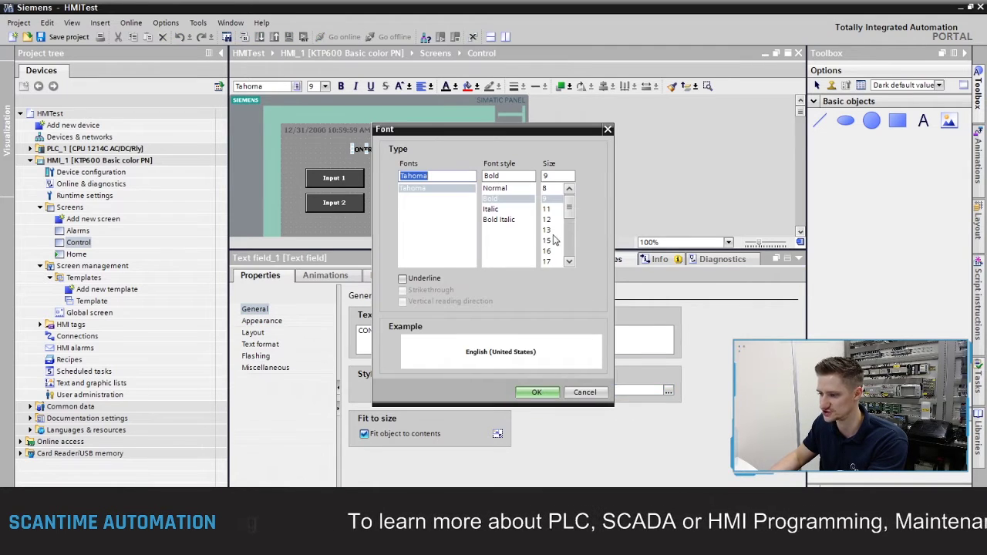
click(549, 241)
click(536, 391)
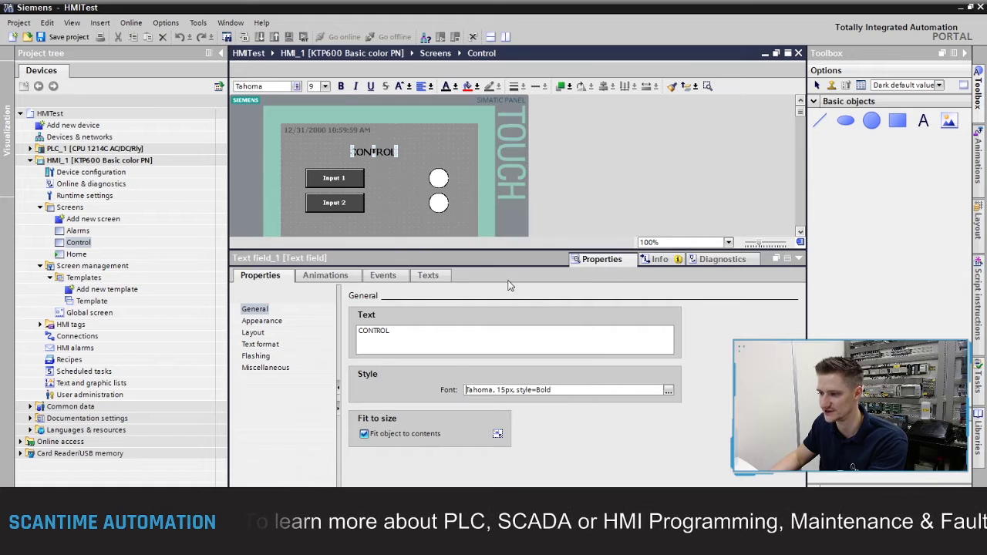
Move the CONTROL title to the horizontal centre of the screen, just below the date/time field.
click(395, 164)
drag(395, 162, 402, 156)
click(407, 171)
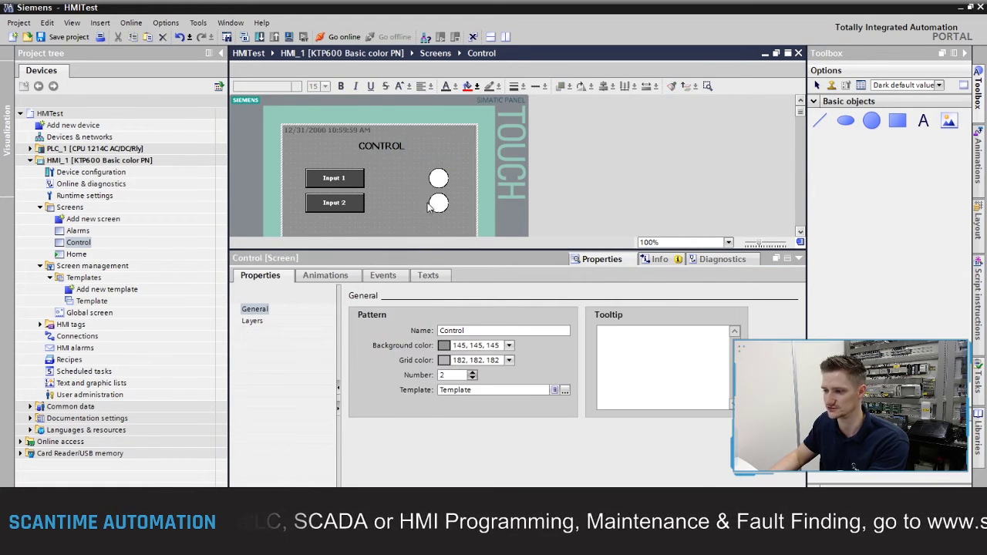
click(800, 259)
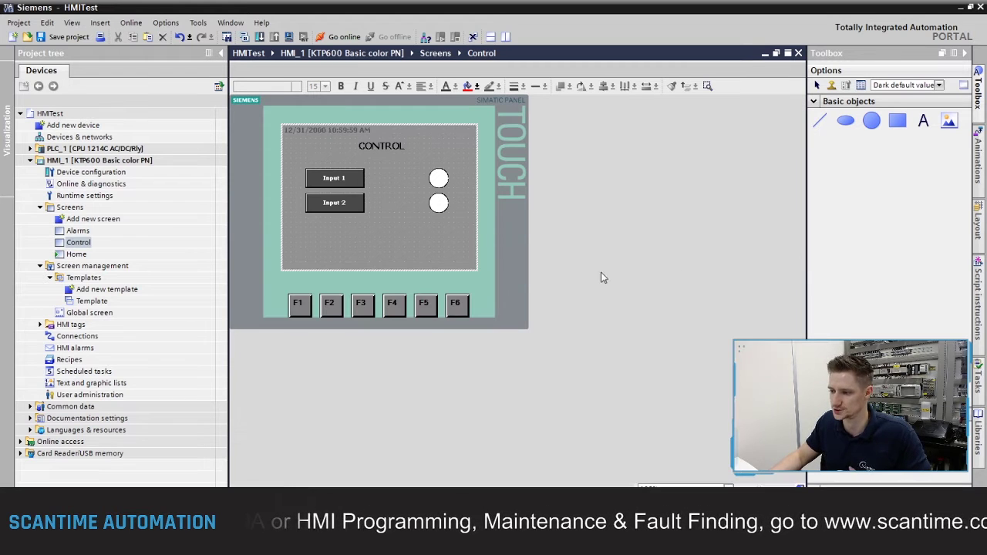
Copy the CONTROL title from the Control screen and paste it into the Alarms screen.
click(390, 147)
right_click(389, 146)
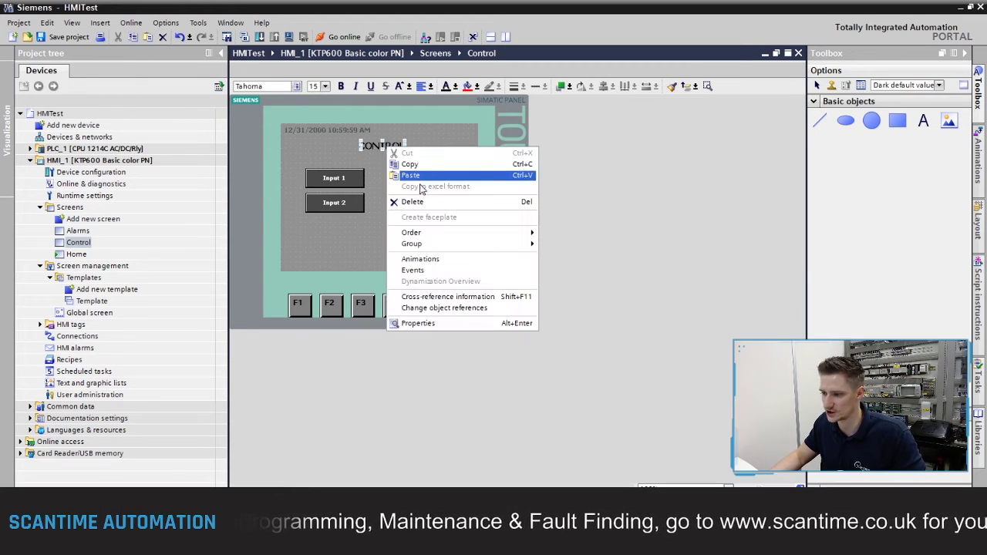
click(416, 162)
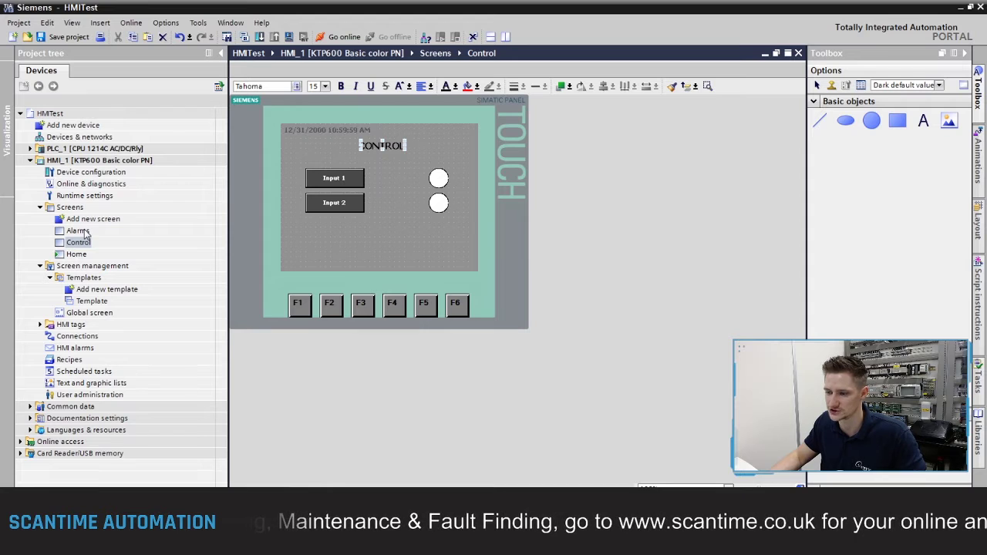
double_click(78, 231)
right_click(357, 180)
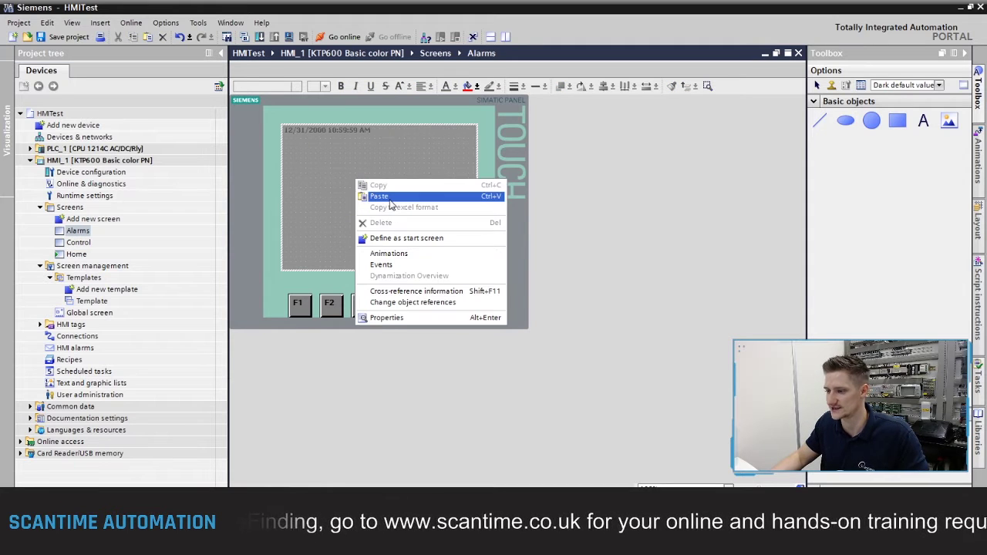
click(380, 196)
Change the pasted title's text on the Alarms screen to ALARMS.
double_click(393, 145)
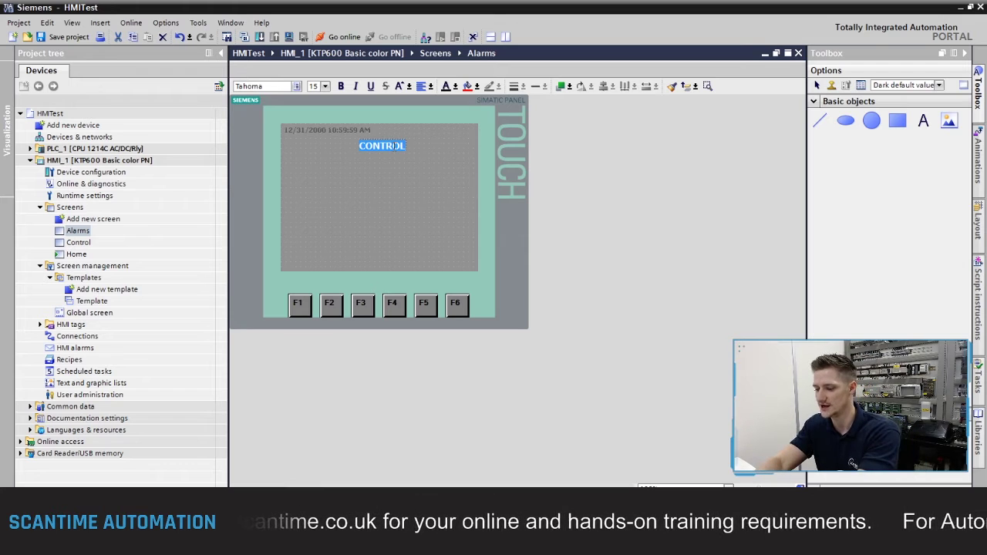
text(Alar)
key(BackSpace)
key(BackSpace)
key(BackSpace)
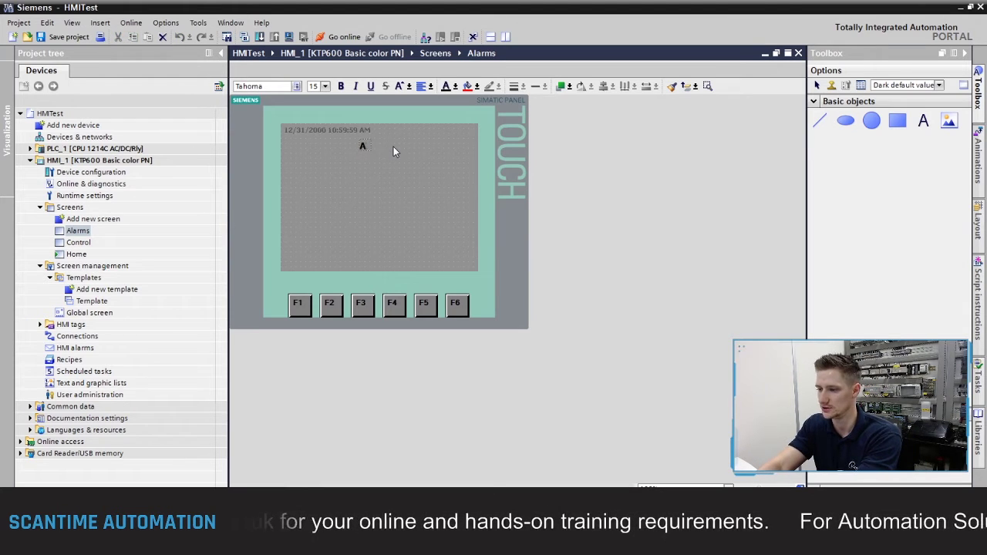
text(LARMS)
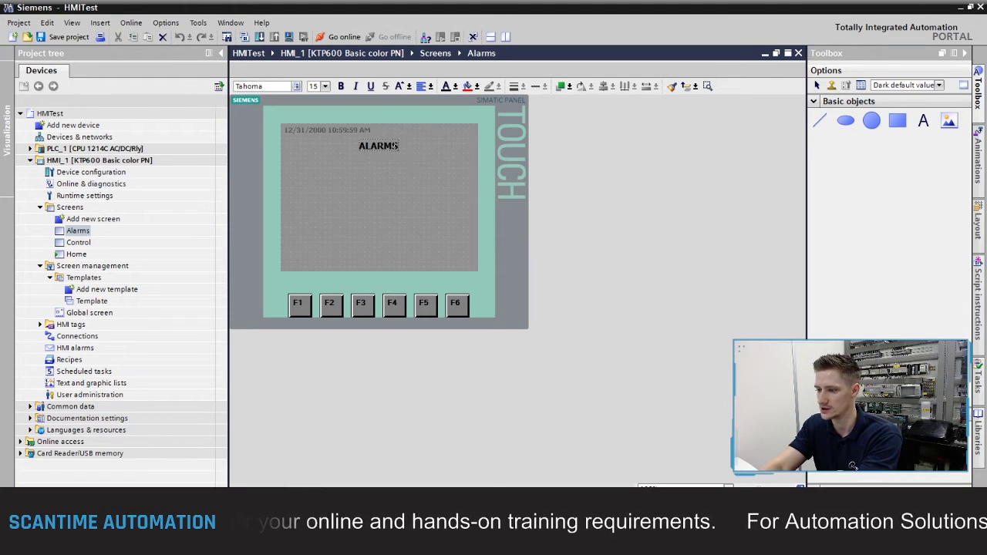
Delete the Input 1 and Input 2 buttons and the two circles from the Home screen.
click(393, 192)
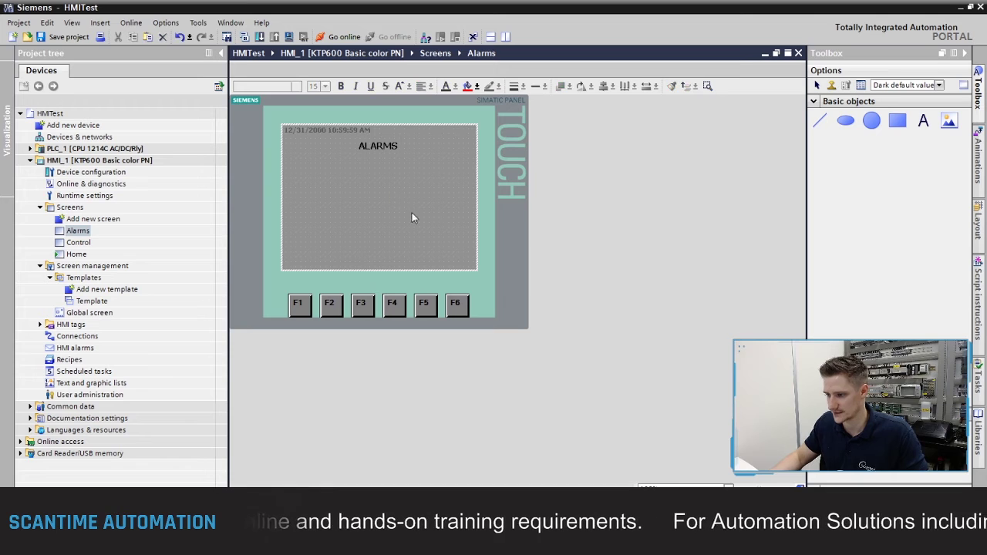
double_click(84, 255)
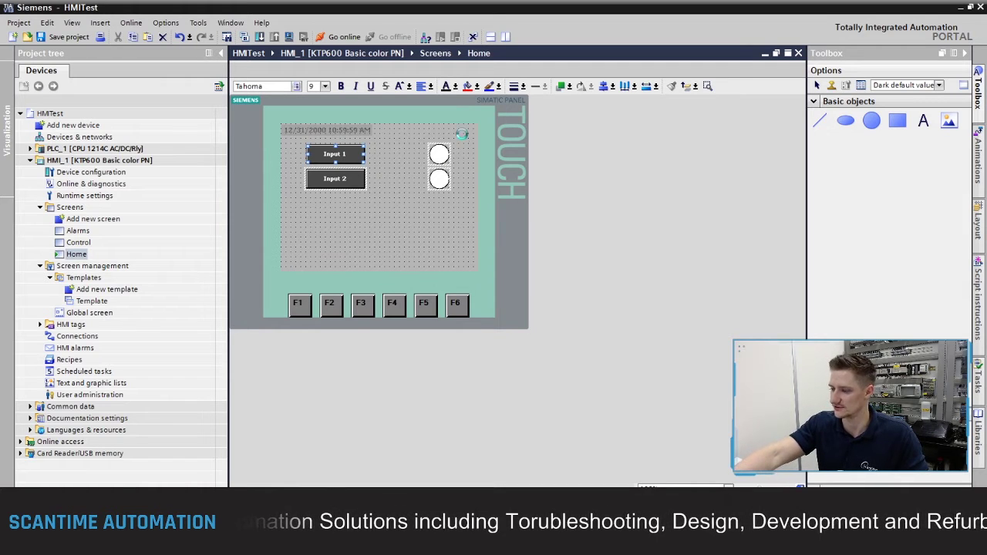
key(ctrl+a)
key(Delete)
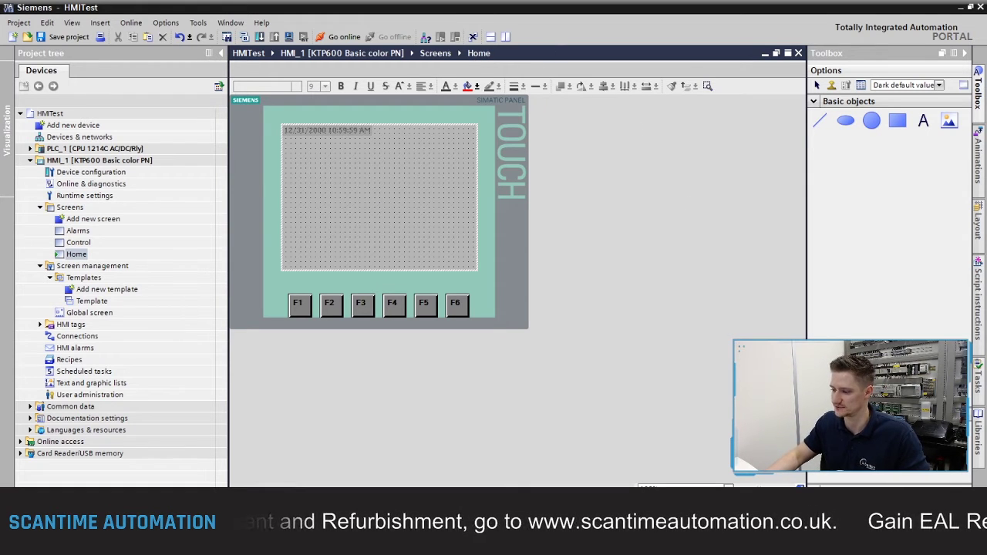
Add two buttons one above the other in the middle of the Home screen, labelled CONTROL and ALARMS.
drag(408, 172, 355, 167)
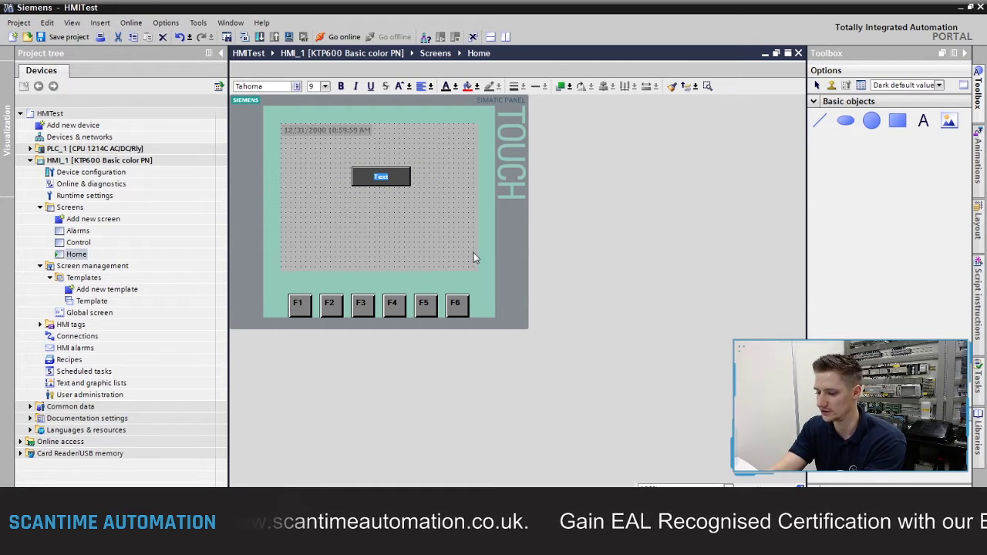
text(CONTROL)
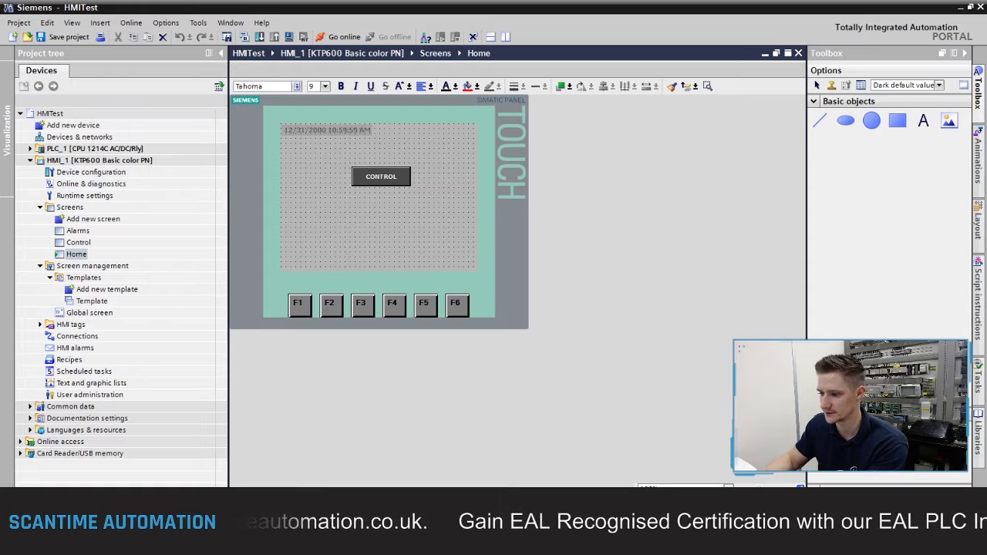
click(462, 241)
drag(922, 120, 352, 209)
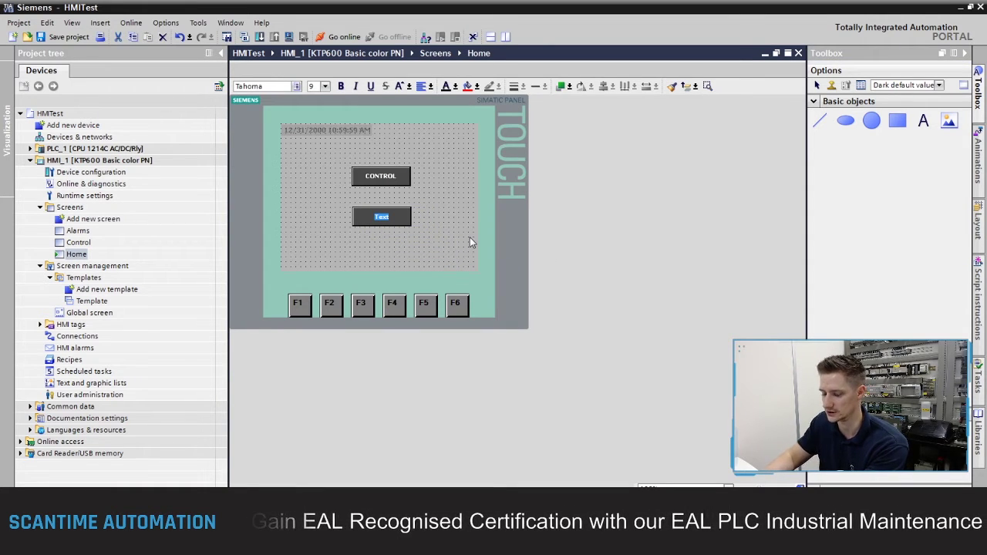
text(ALARMS)
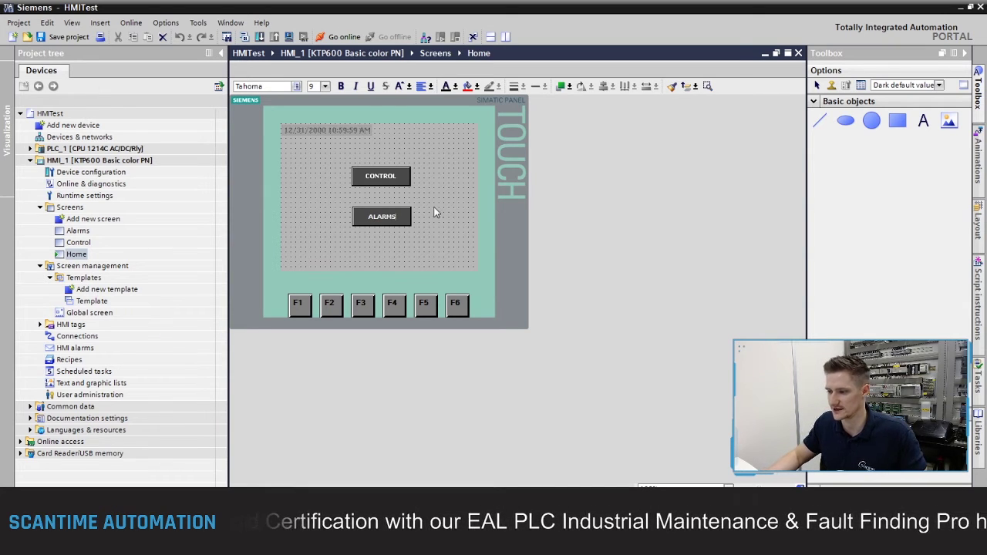
click(412, 233)
Move the ALARMS button up closer to the CONTROL button, and shift both buttons together higher on the Home screen.
drag(405, 220, 405, 207)
drag(344, 154, 418, 216)
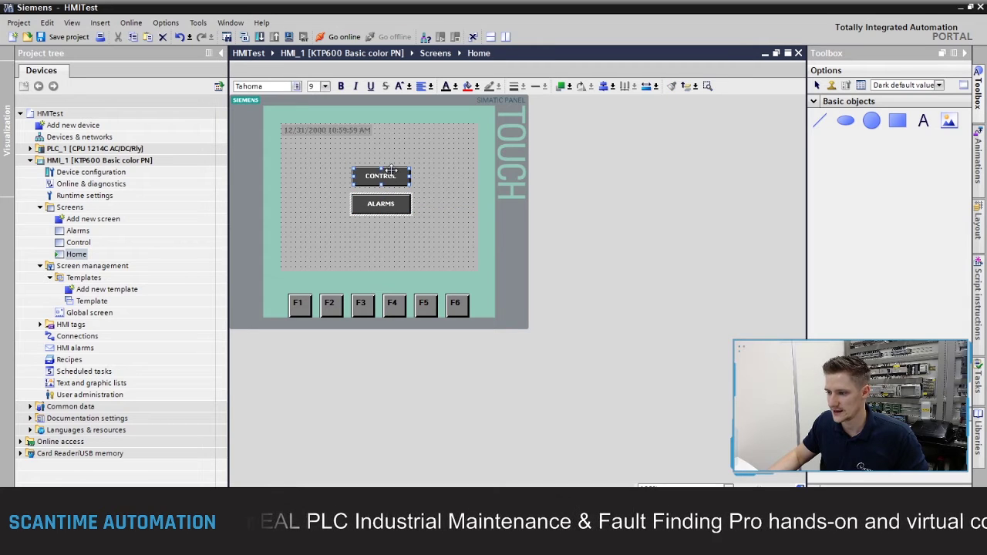
drag(392, 177, 392, 165)
click(431, 206)
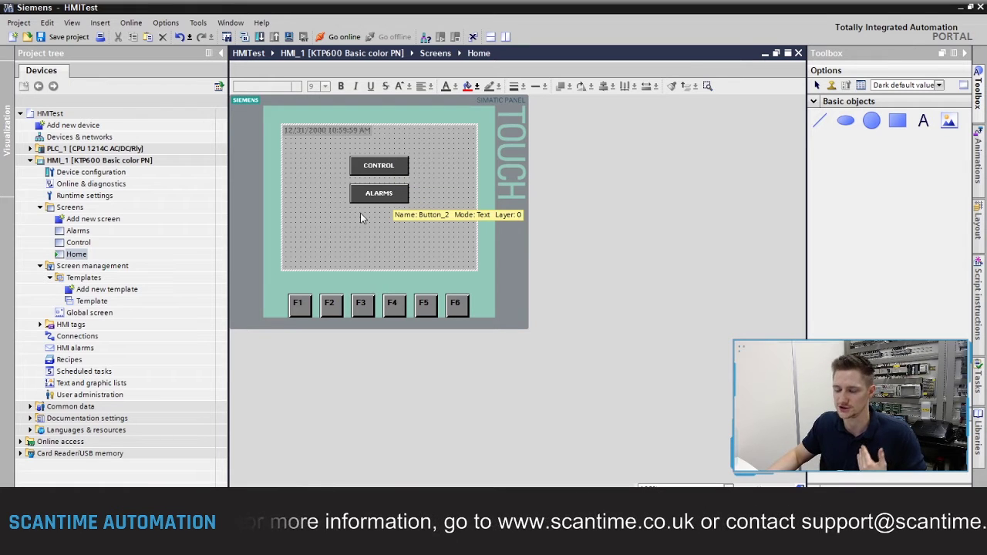
Add the ActivateScreen function to the Press event of the CONTROL button on the Home screen.
click(403, 165)
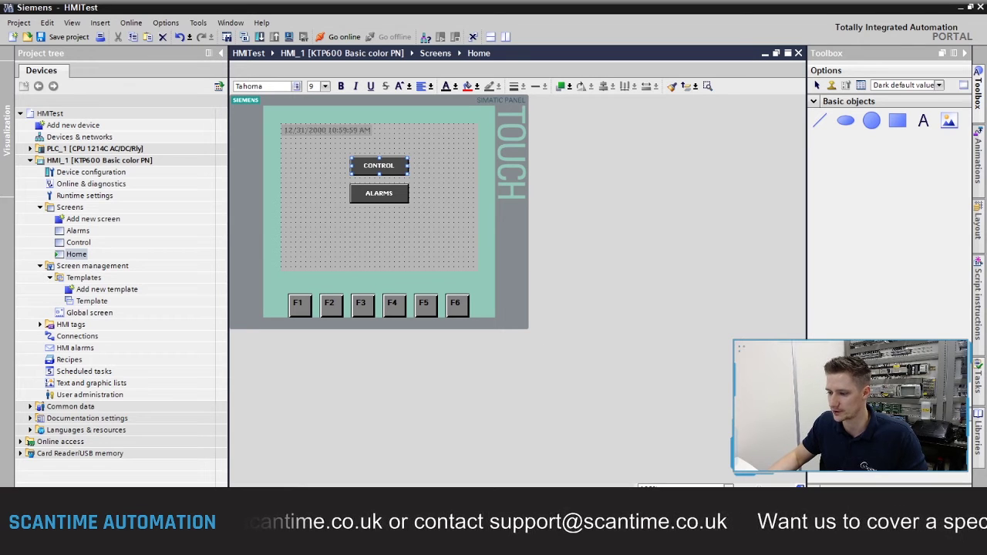
double_click(403, 165)
click(382, 275)
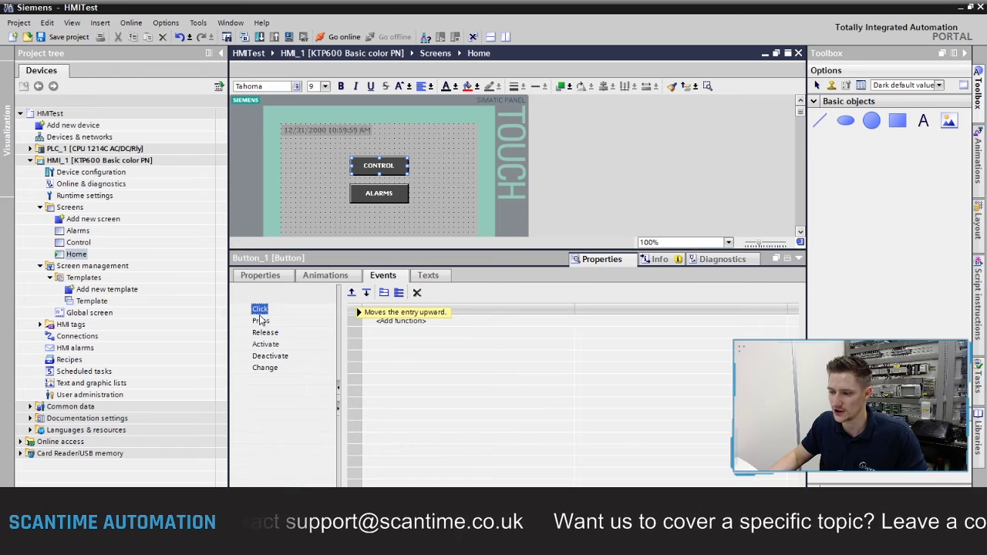
click(261, 320)
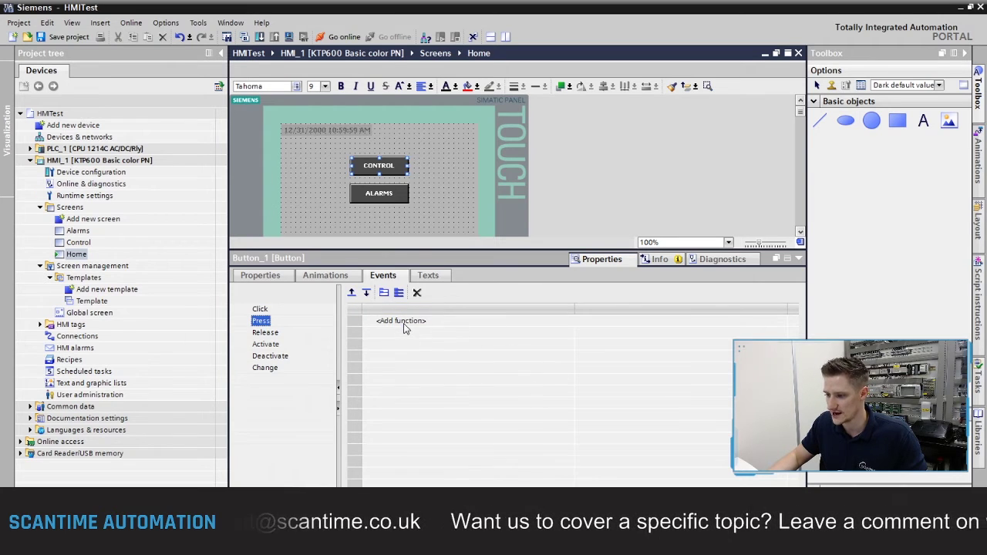
click(403, 320)
click(778, 320)
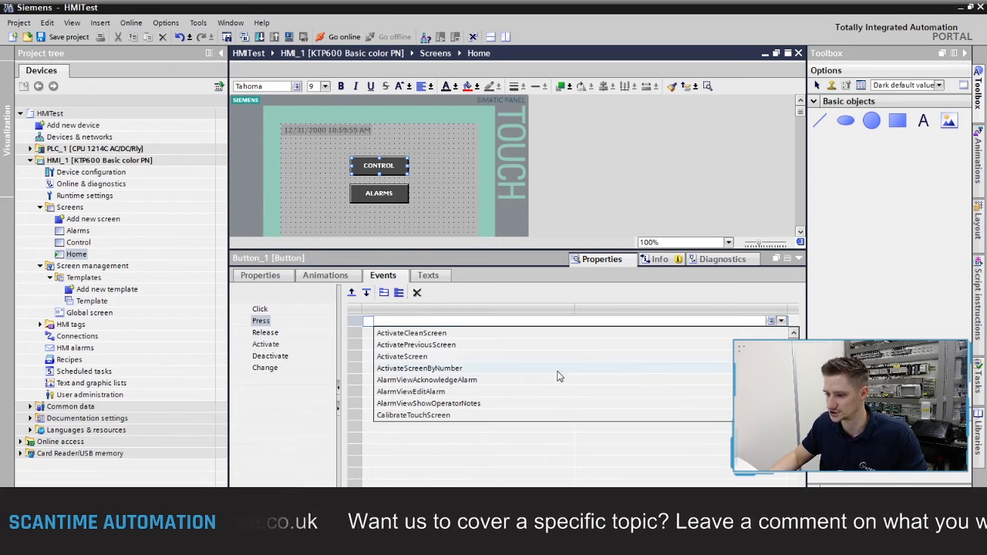
click(424, 357)
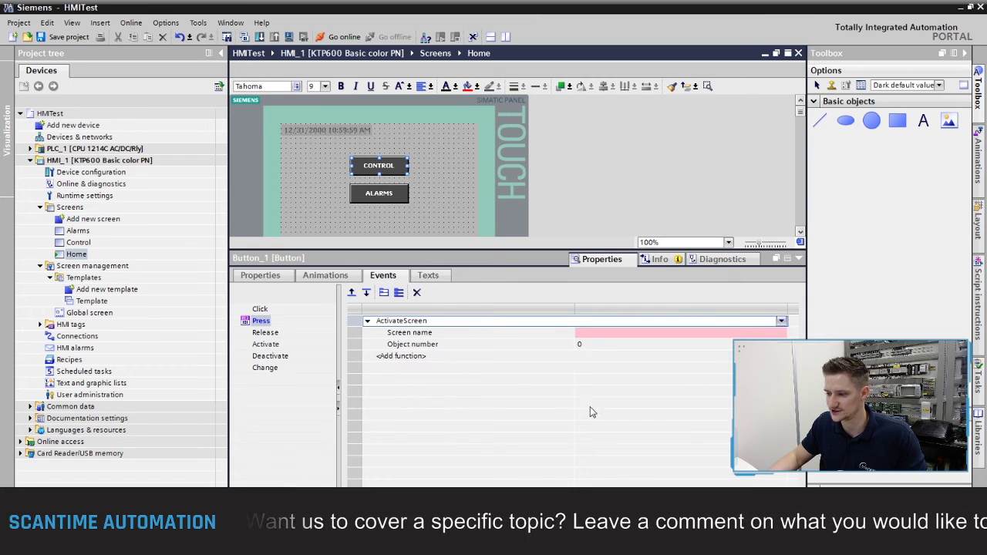
Set the screen name of the CONTROL button's ActivateScreen function to Control.
click(775, 333)
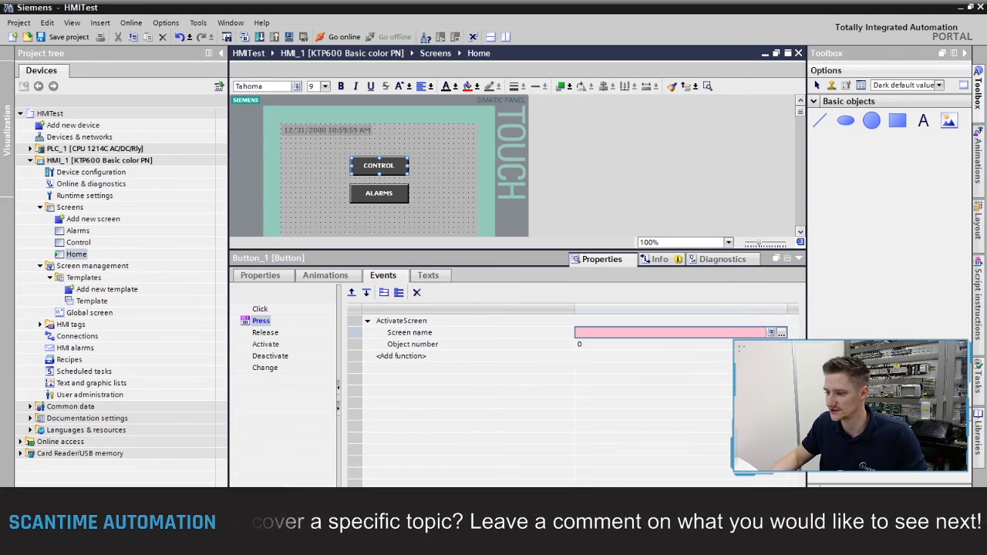
click(781, 332)
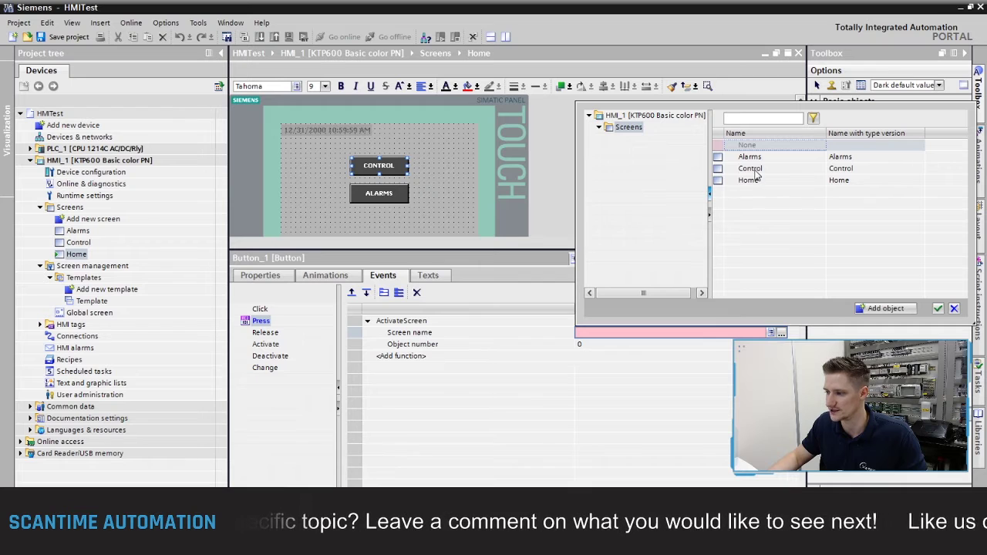
click(752, 168)
click(938, 307)
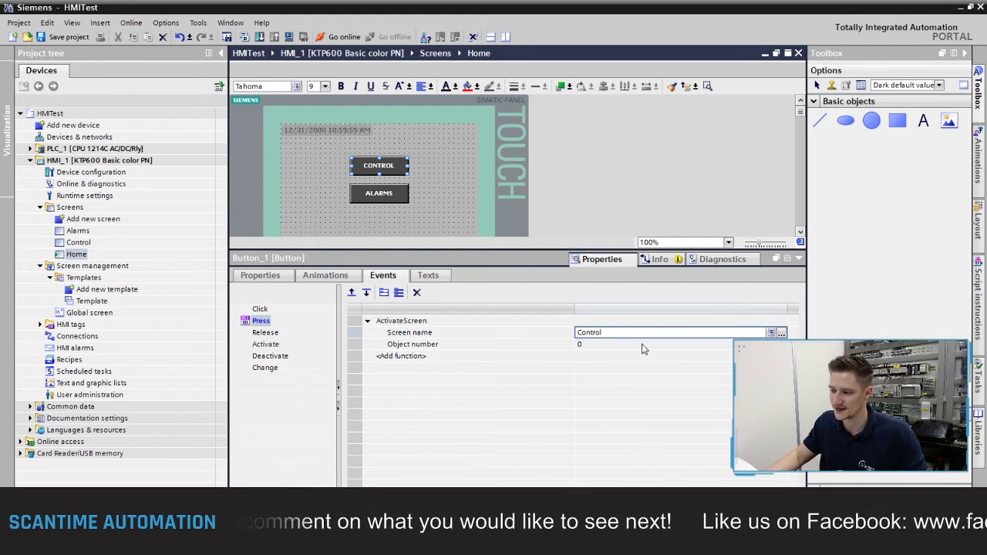
click(798, 260)
Add the ActivateScreen function to the Press event of the ALARMS button on the Home screen.
click(391, 196)
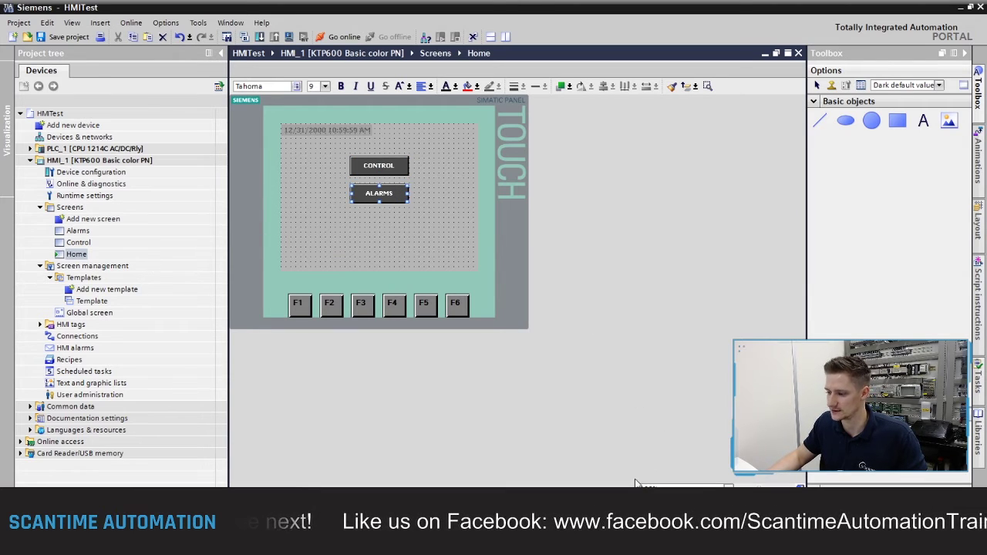
click(635, 484)
click(261, 321)
click(325, 275)
click(383, 275)
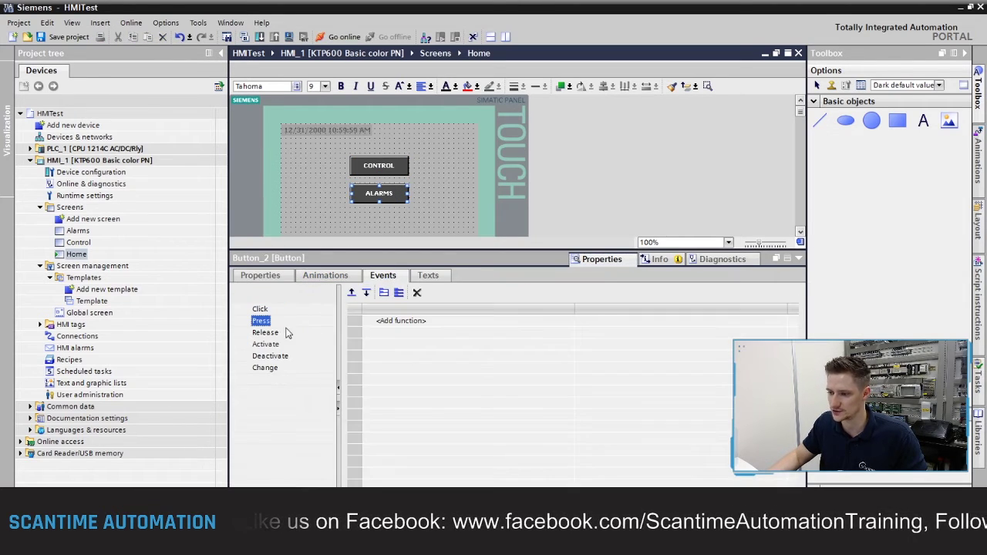
click(669, 322)
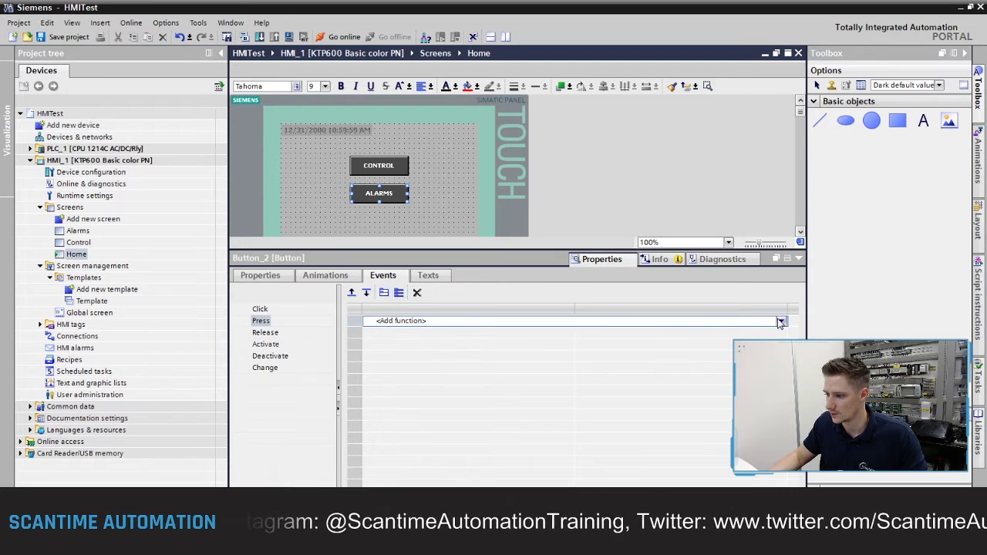
click(771, 323)
scroll(462, 374, down, 2)
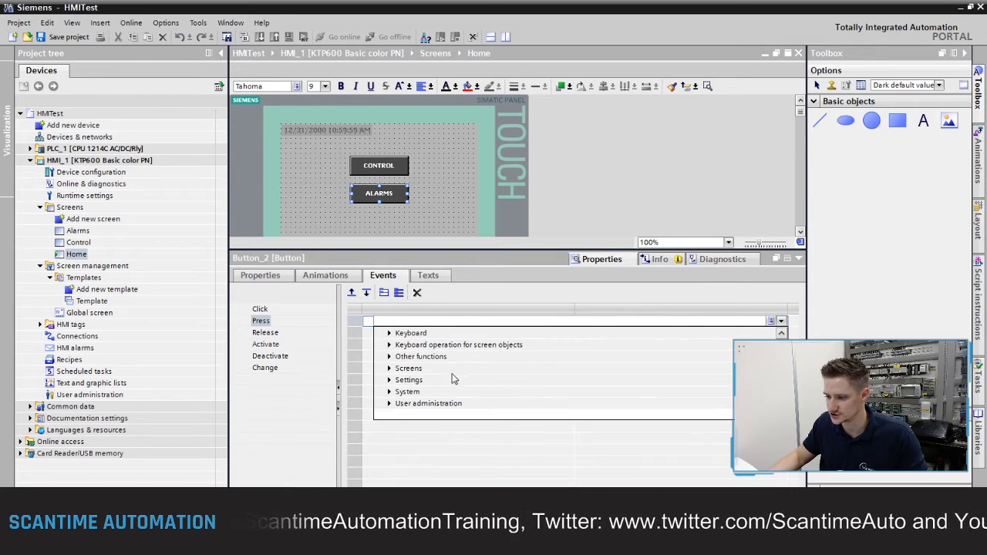
click(389, 369)
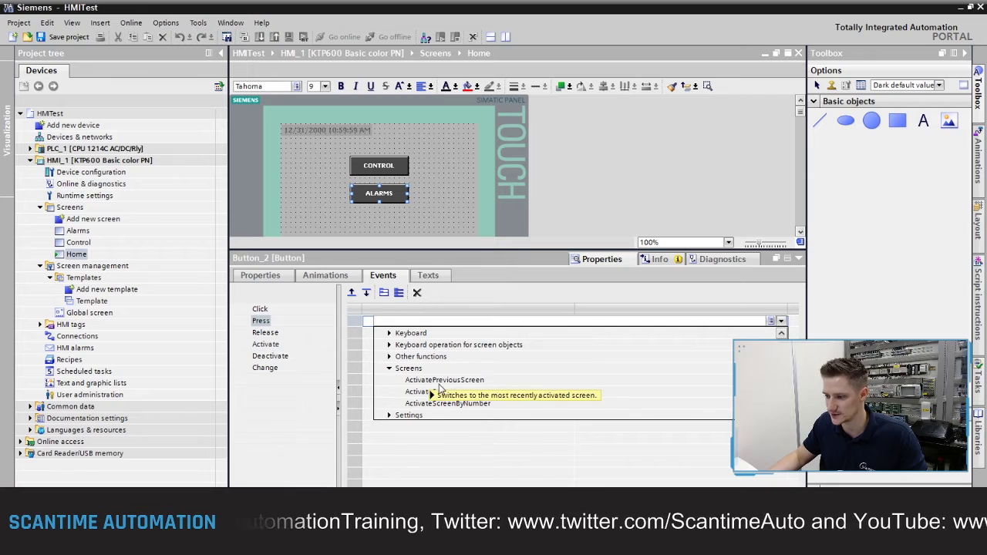
click(431, 391)
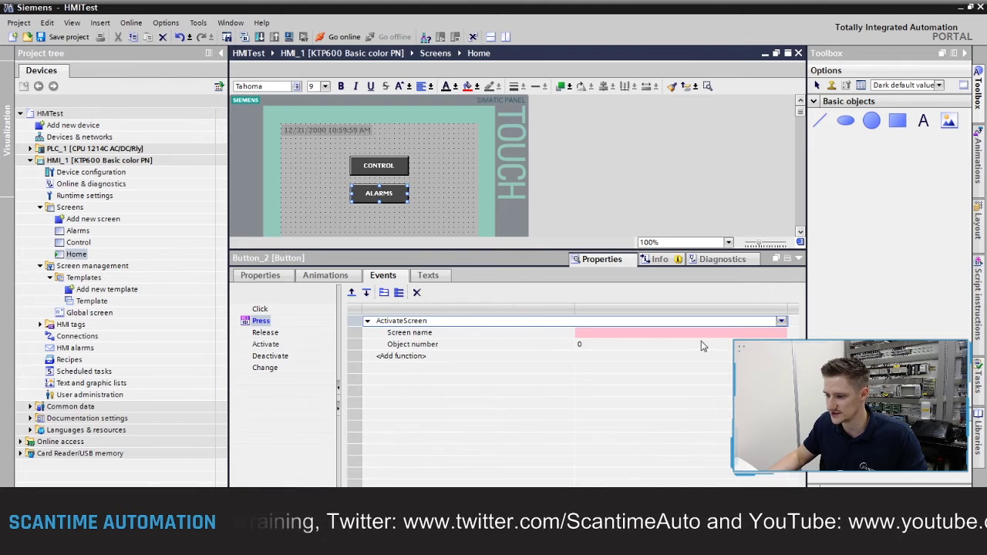
Set the screen name of the ALARMS button's ActivateScreen function to Alarms.
click(668, 332)
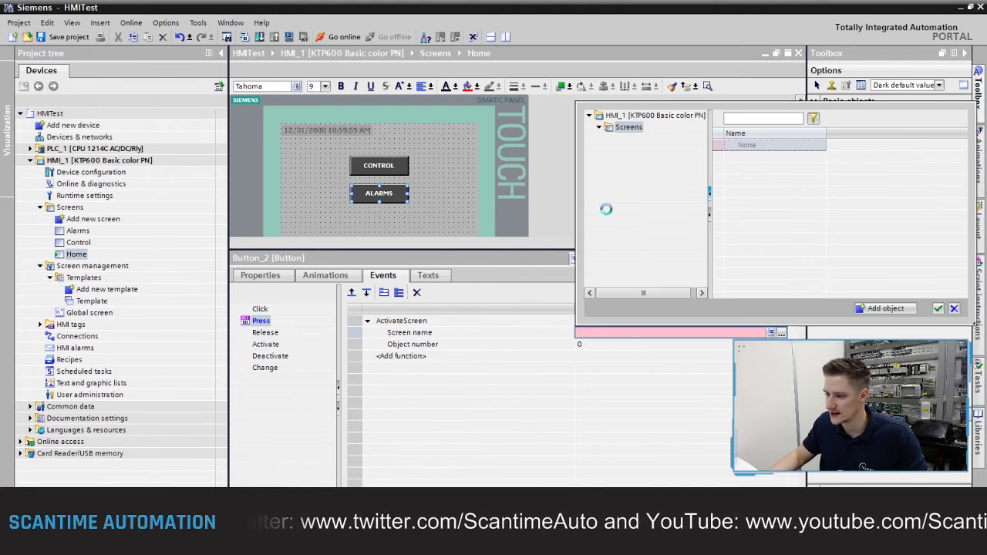
click(759, 156)
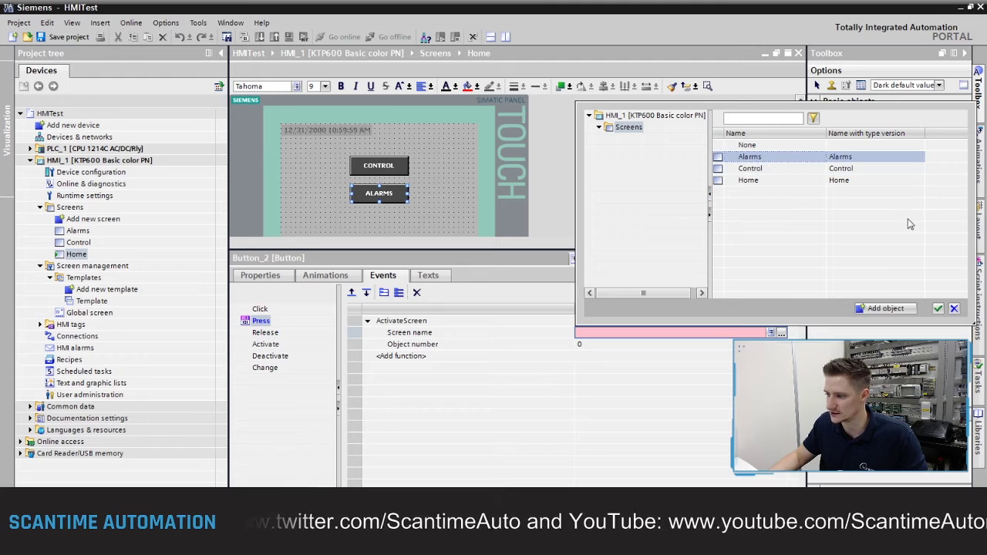
click(937, 308)
click(798, 259)
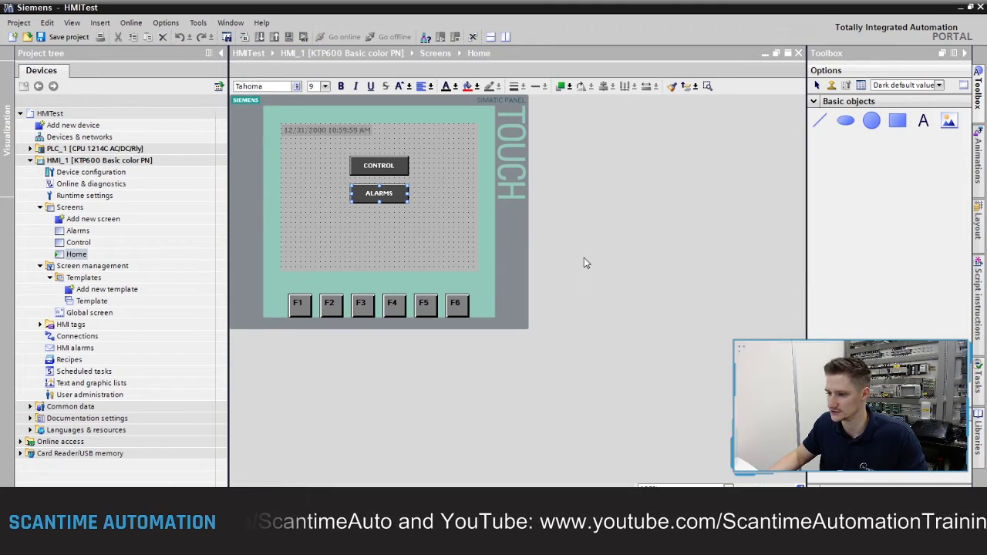
click(515, 296)
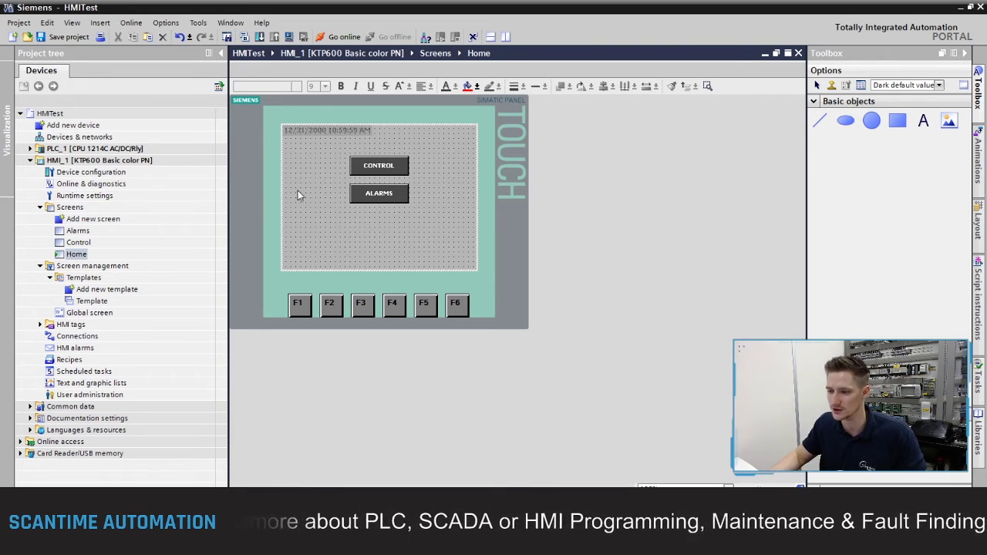
Add a button labelled HOME to the Alarms screen and place it in the display's lower-left corner.
double_click(78, 231)
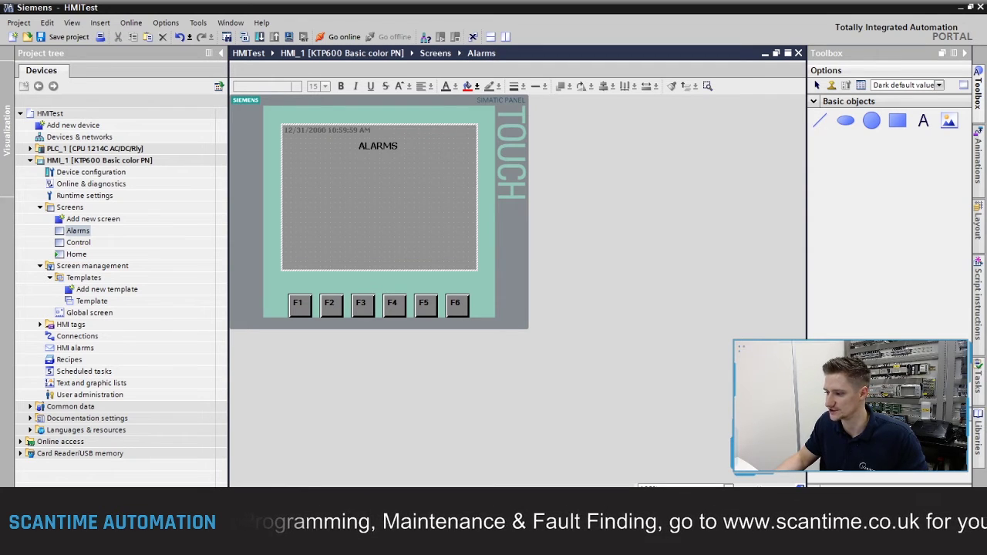
drag(385, 284, 356, 269)
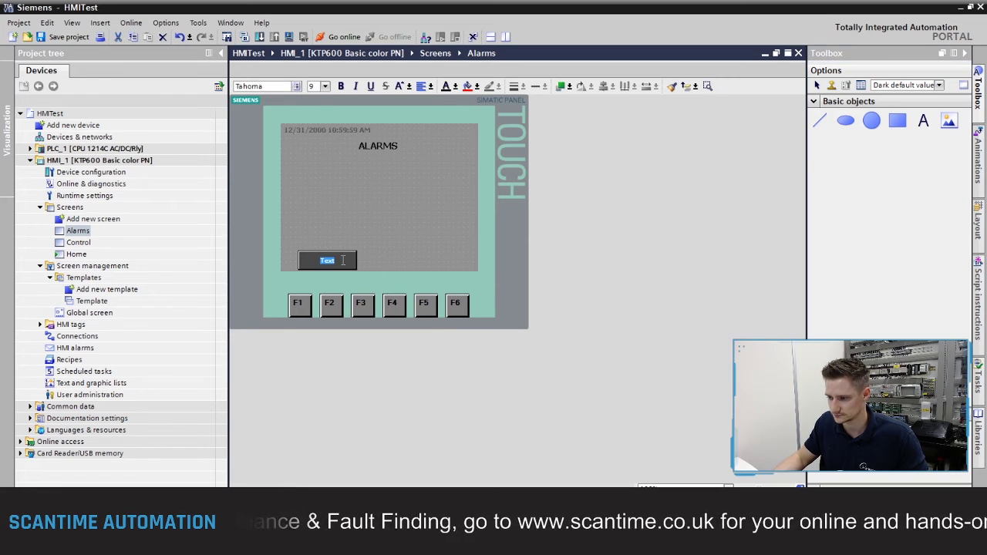
text(HOME)
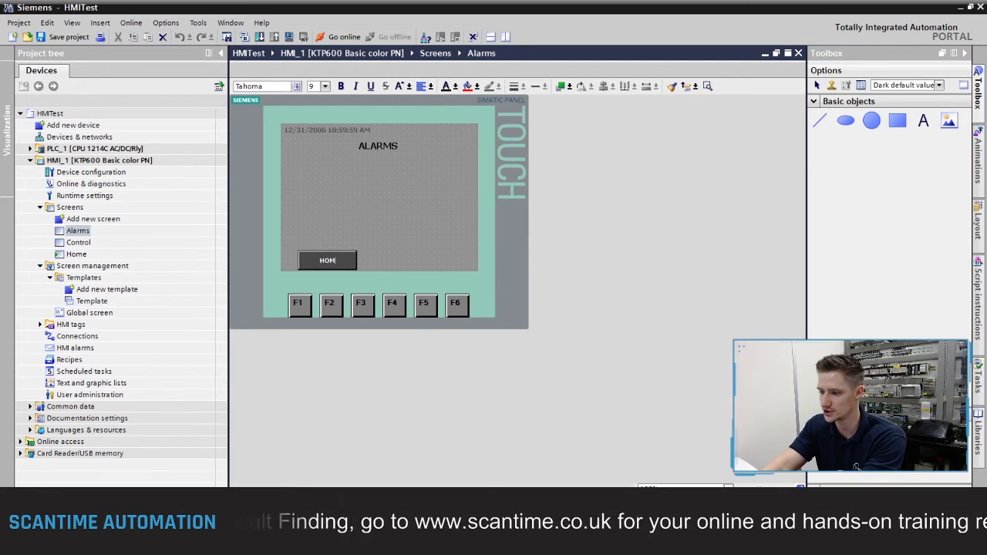
click(402, 178)
drag(336, 264, 325, 261)
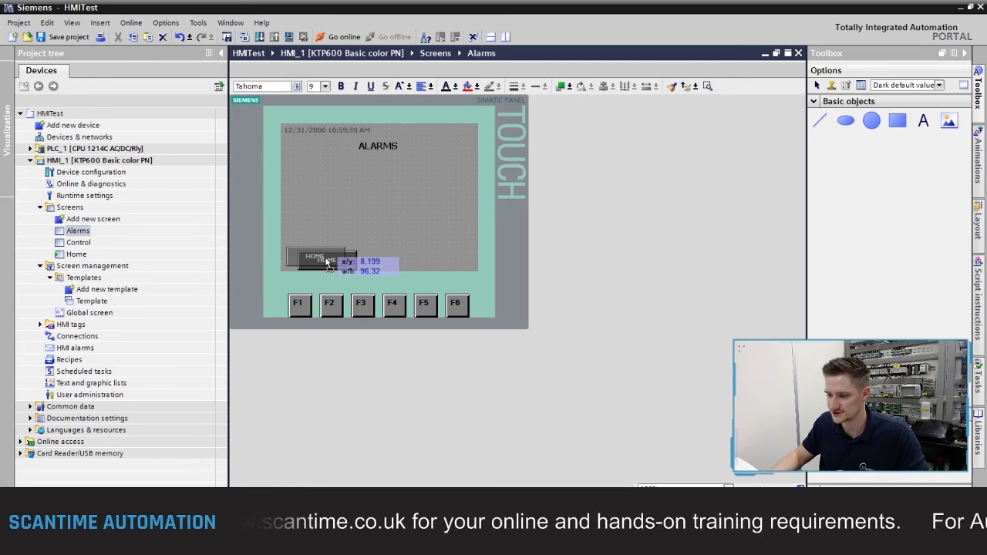
click(385, 218)
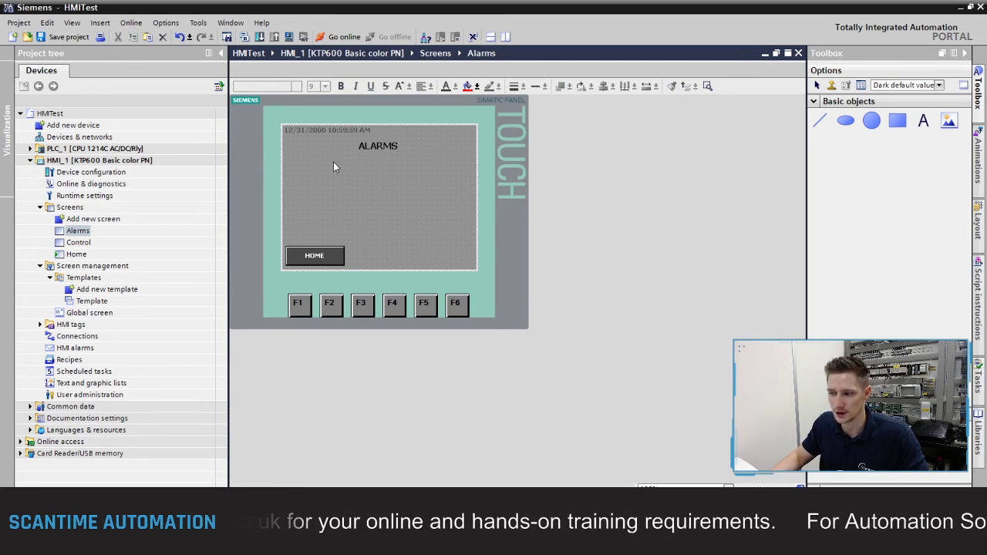
Add the ActivateScreen function to the Press event of the HOME button on the Alarms screen.
click(312, 256)
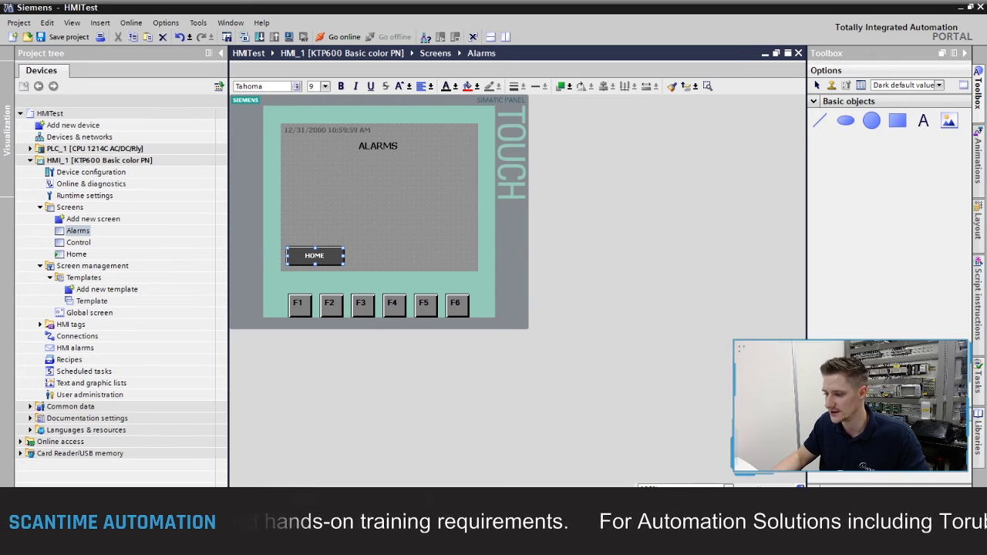
double_click(314, 256)
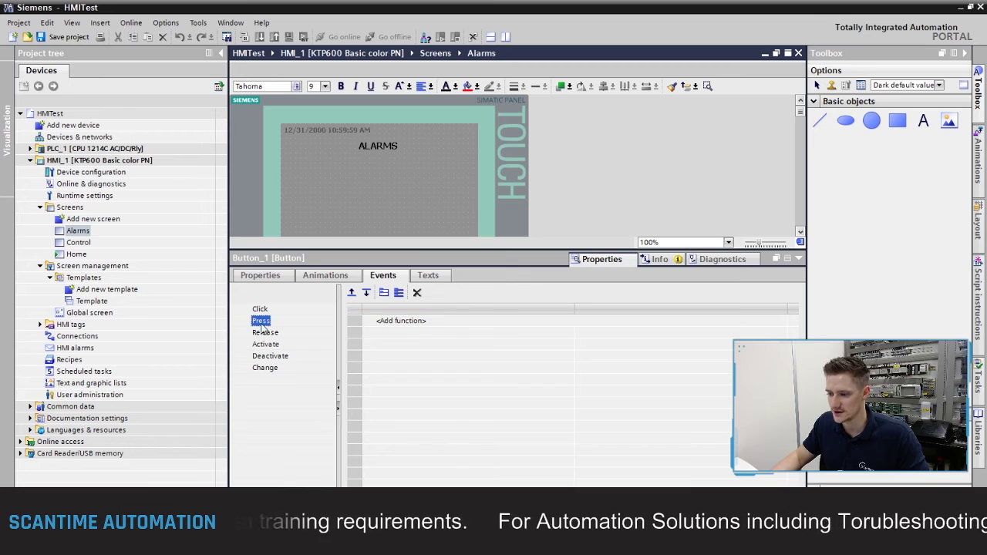
click(564, 323)
click(780, 323)
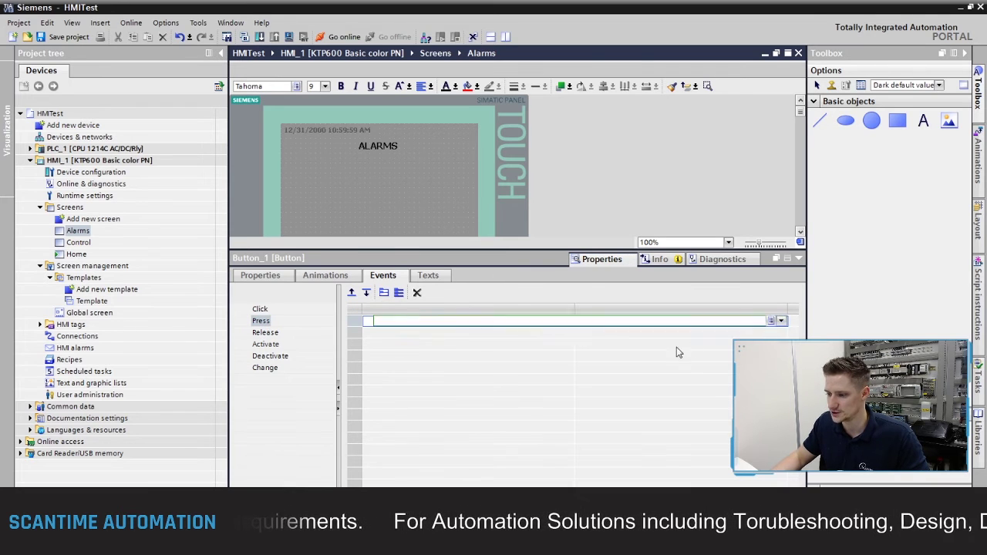
scroll(409, 352, down, 2)
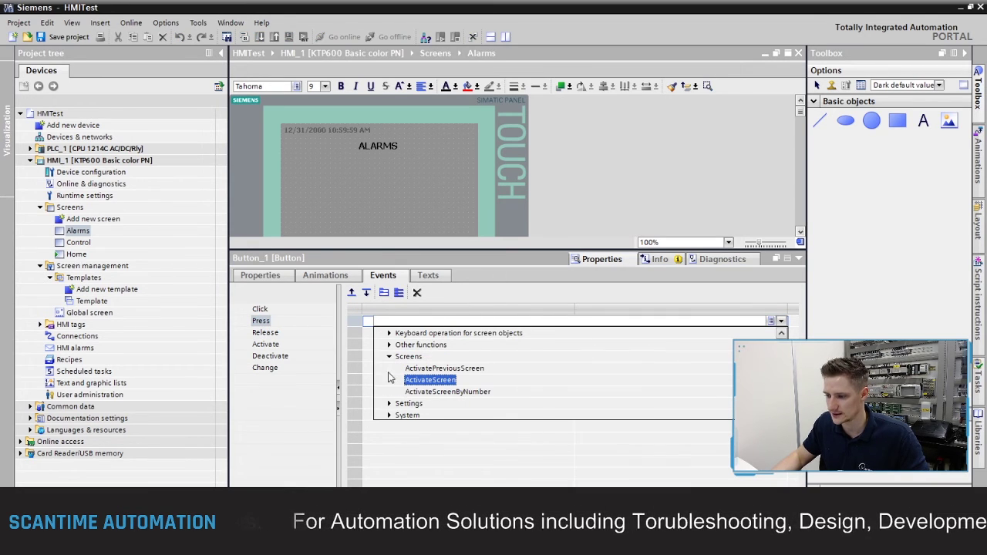
click(420, 380)
Set the screen name of the Alarms screen HOME button's ActivateScreen function to Home.
click(678, 333)
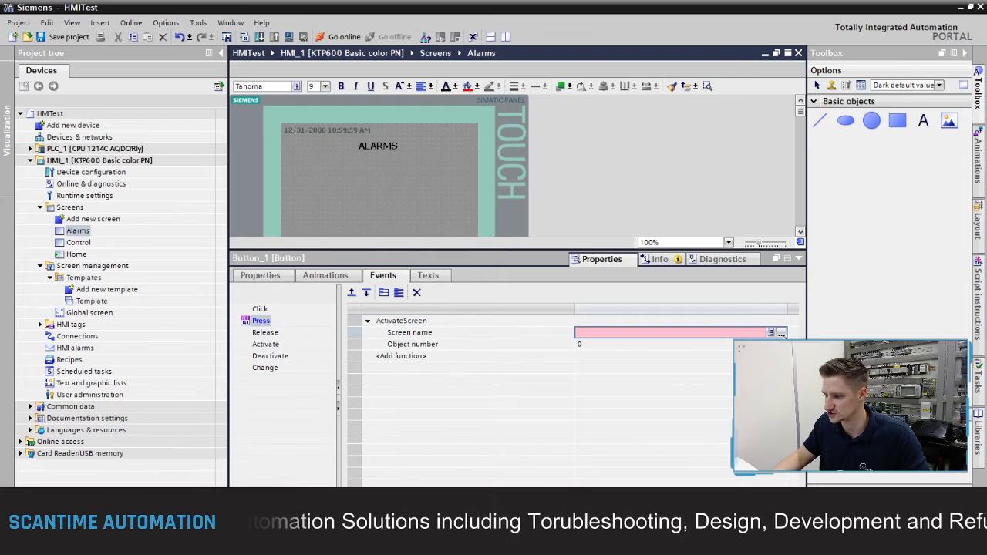
click(781, 332)
click(749, 179)
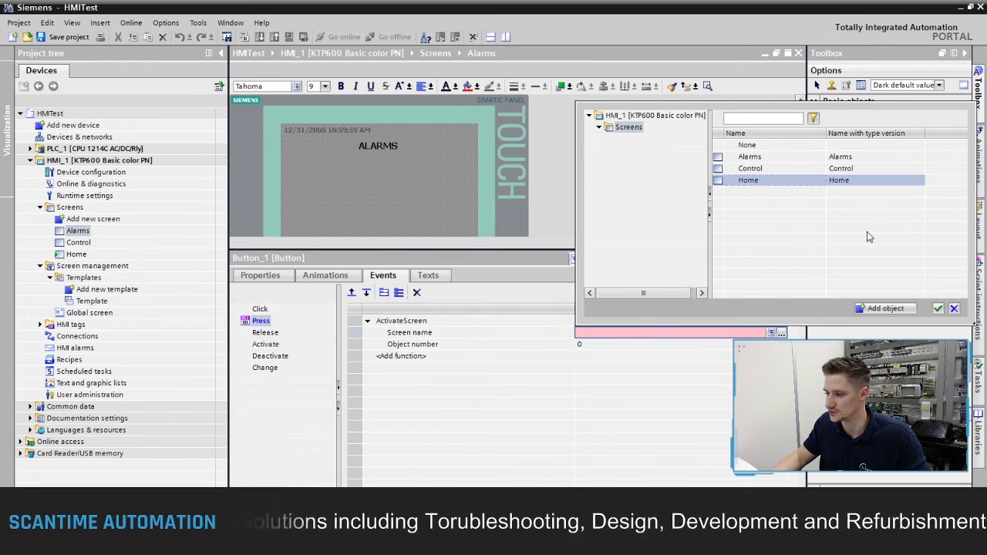
click(937, 308)
click(800, 260)
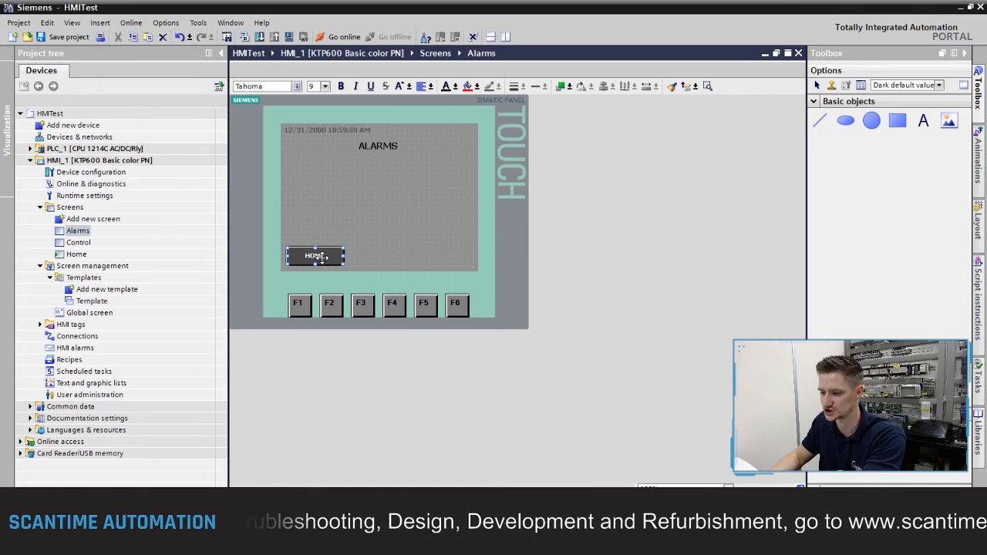
Check the Press event function assigned to the HOME button on the Control screen.
double_click(78, 243)
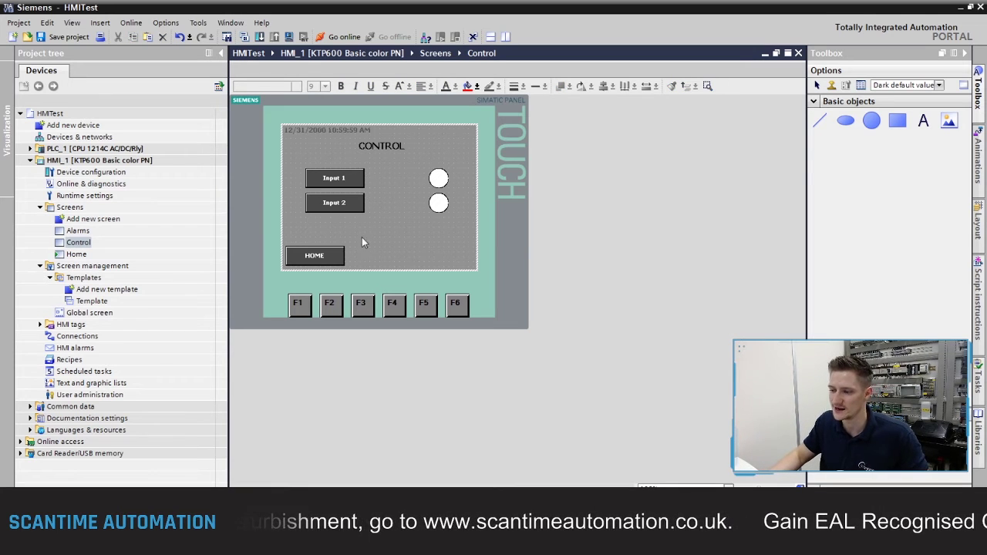
double_click(313, 255)
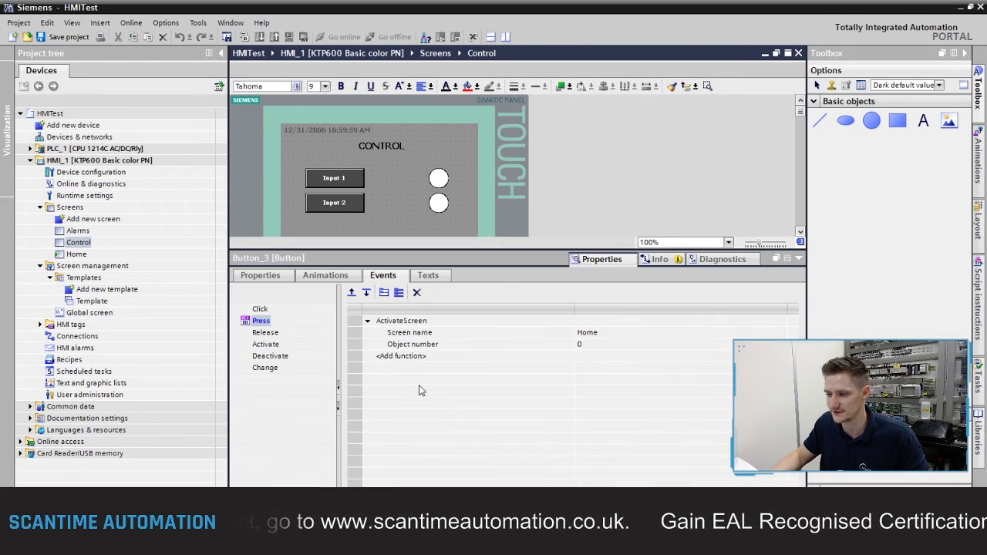
click(799, 259)
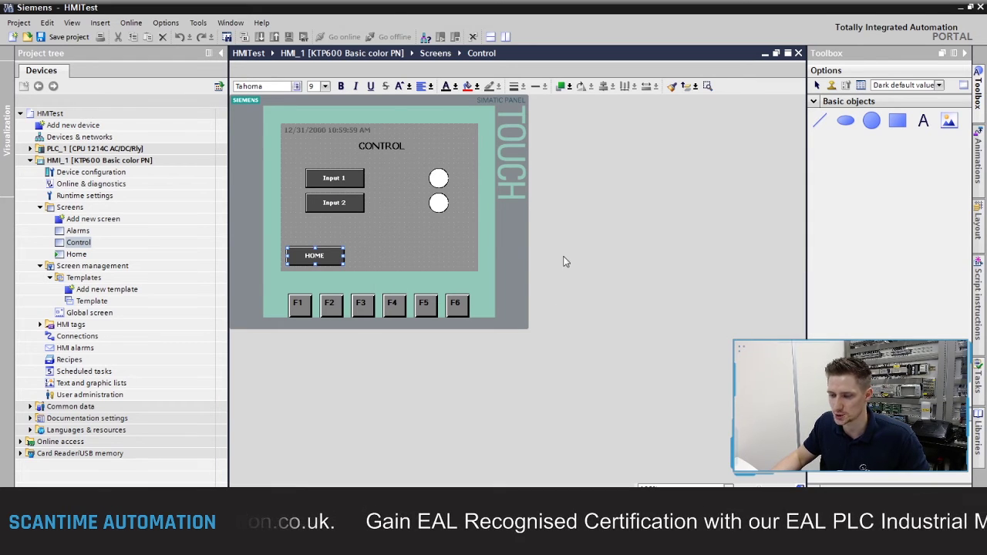
Set the Home screen's background color to 145, 145, 145.
double_click(76, 253)
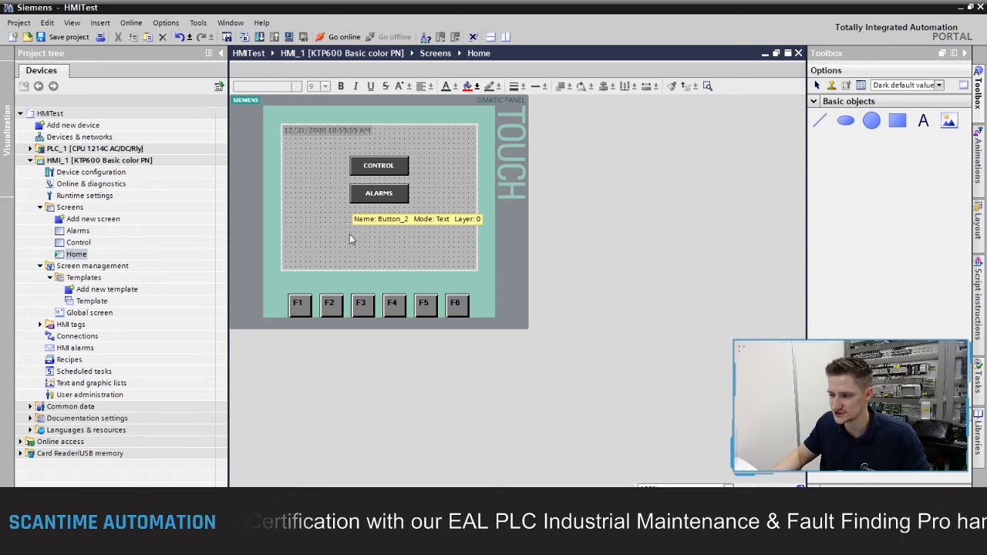
click(800, 487)
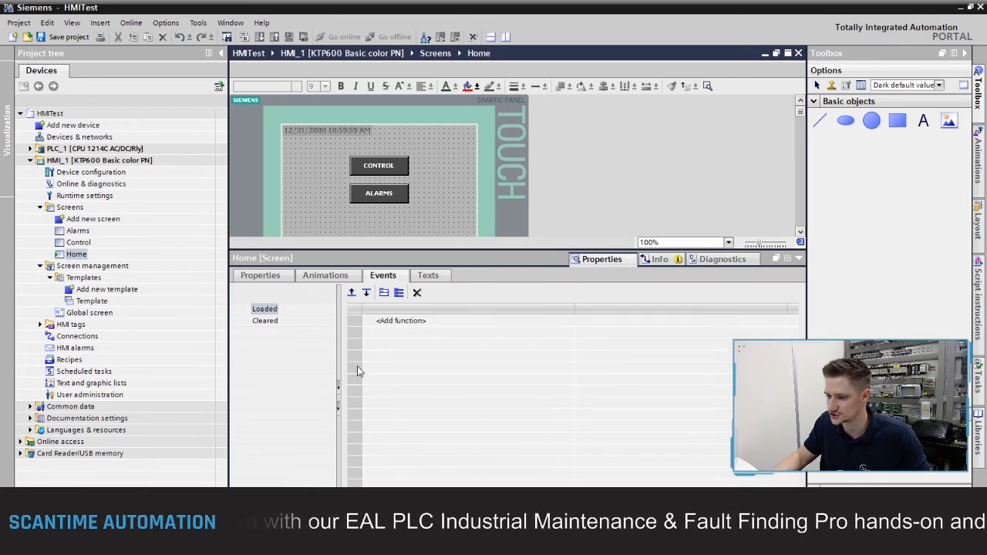
click(277, 277)
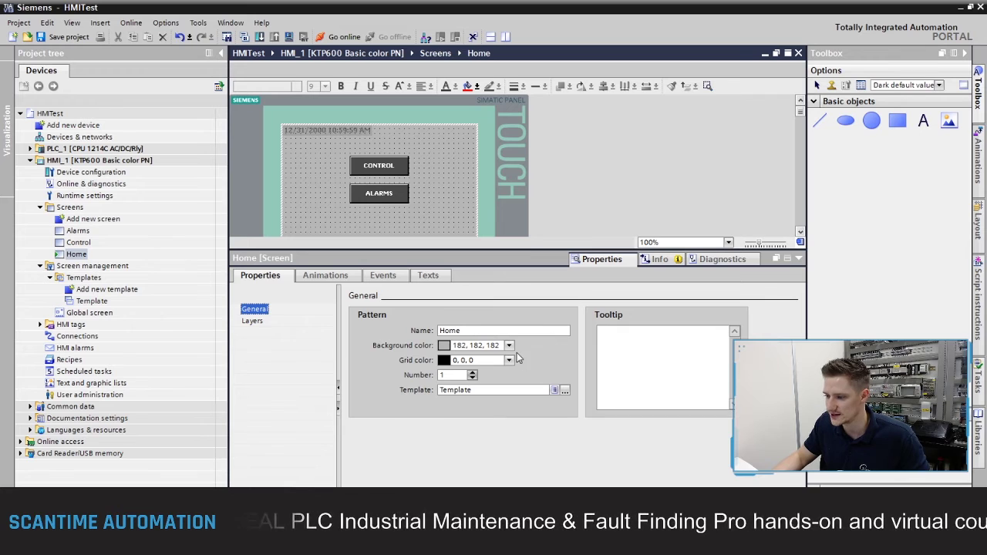
click(509, 346)
click(516, 379)
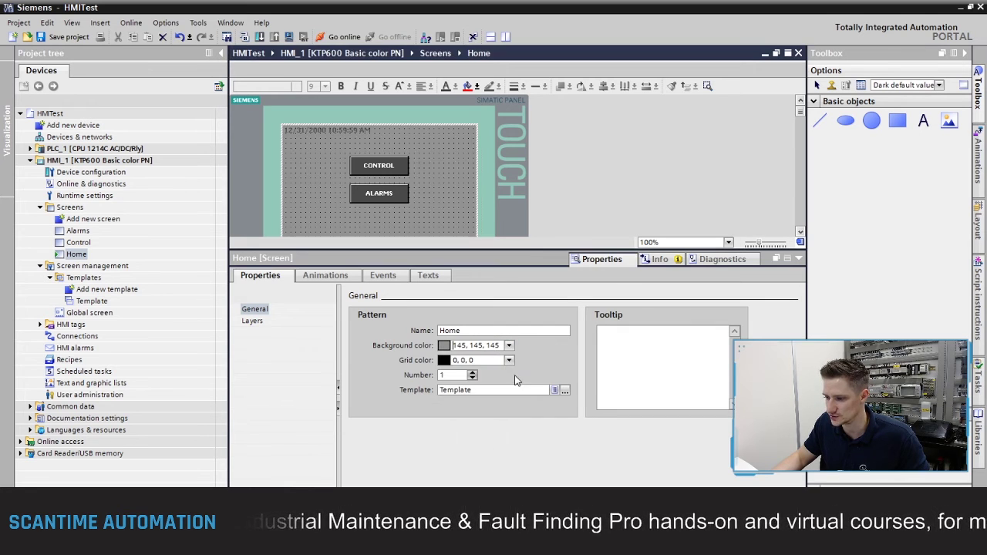
click(798, 259)
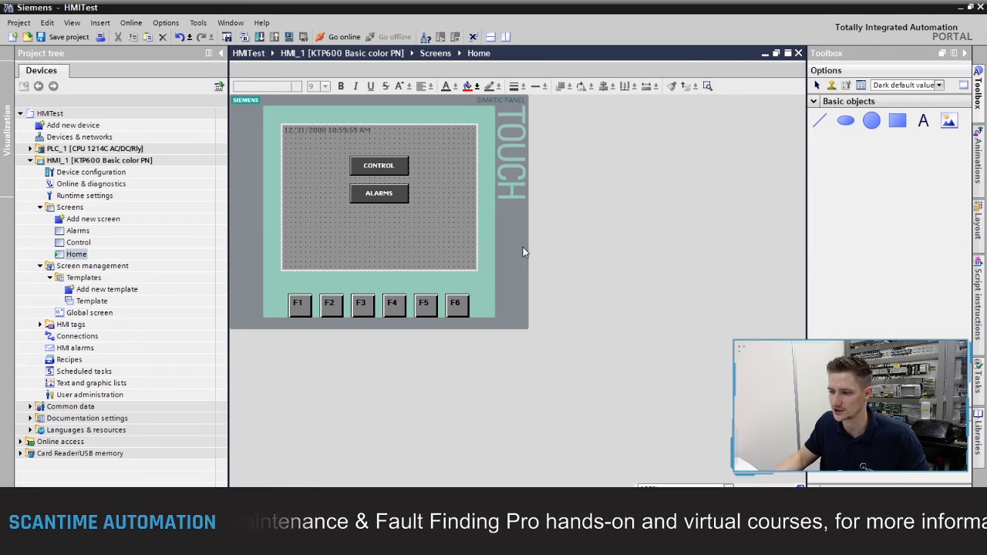
Save the project and start the HMI simulation from the Home screen.
click(69, 38)
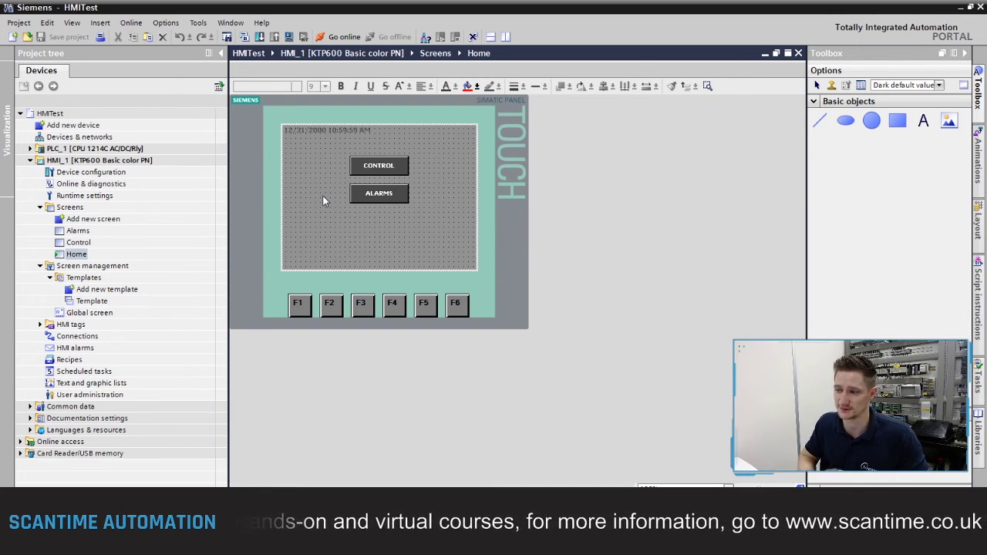
click(288, 36)
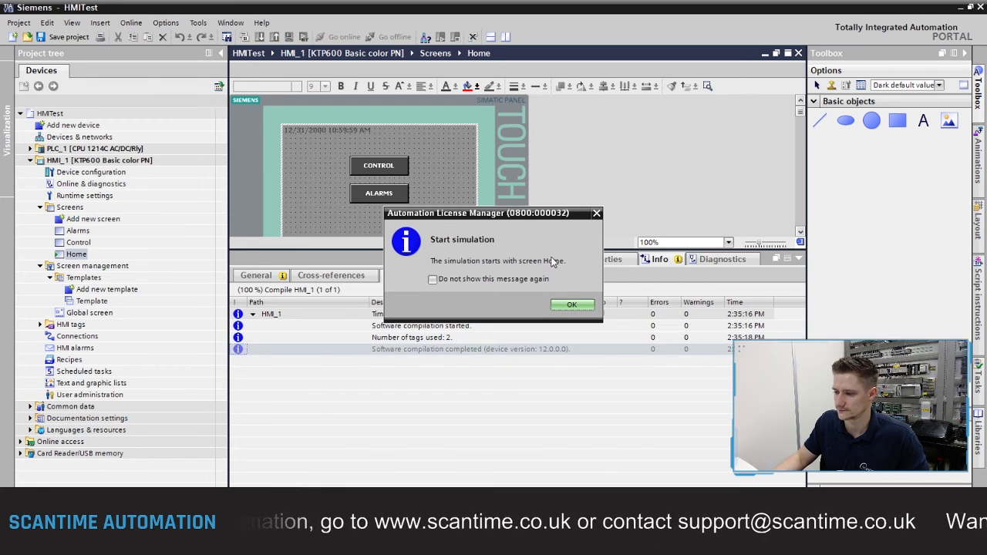
click(572, 305)
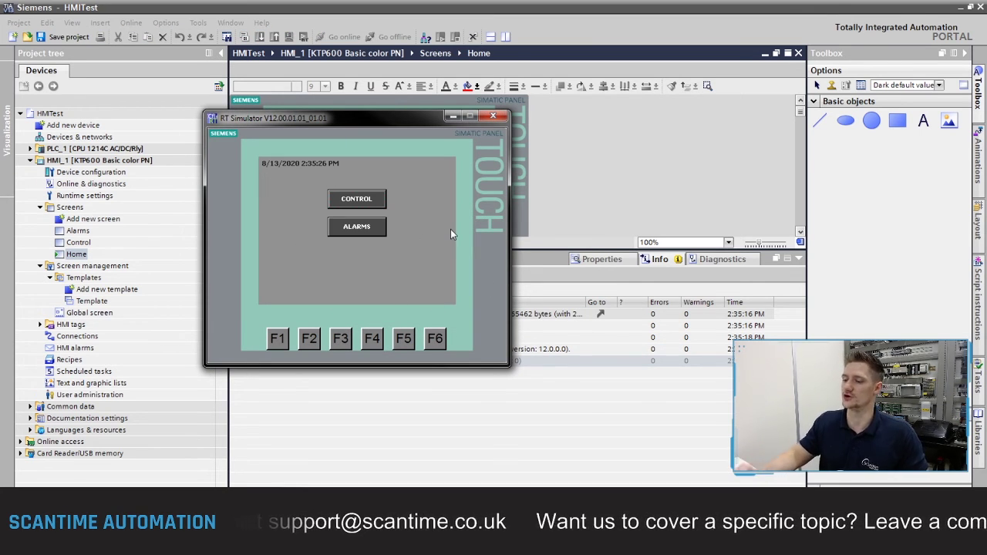
Test the Input 1 and Input 2 buttons on the simulated Control screen and return to the Home screen.
click(360, 202)
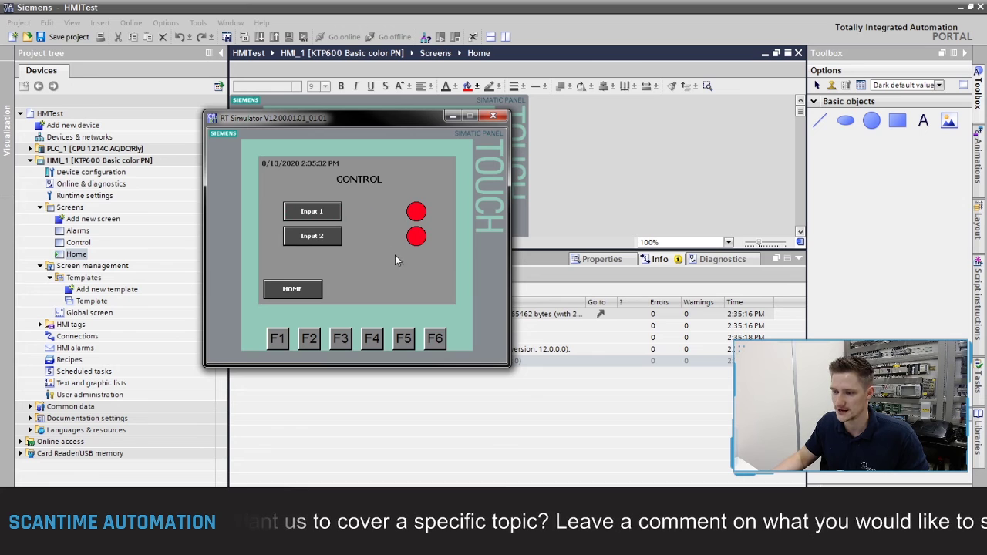
click(329, 216)
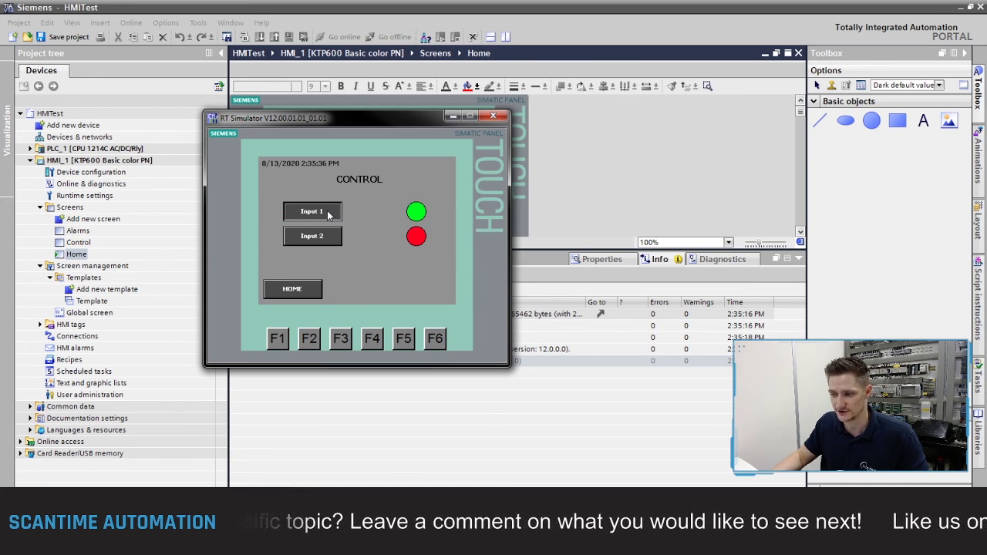
click(334, 236)
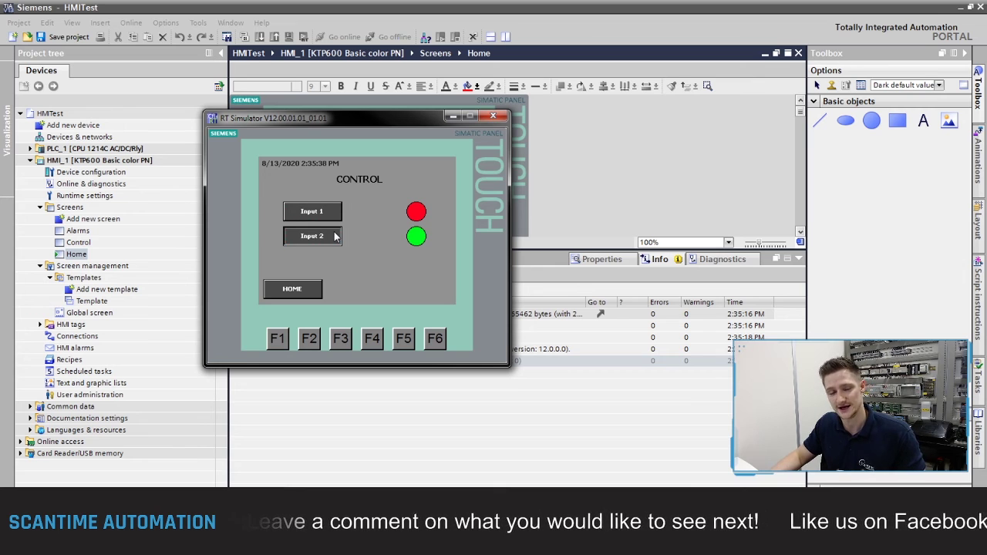
click(302, 297)
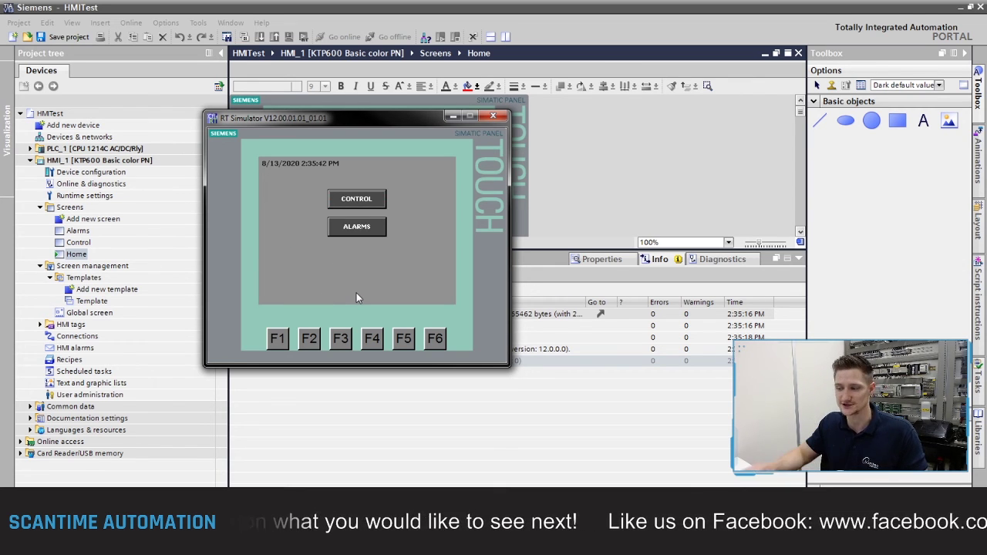
Test the simulated navigation from Home to the Alarms and Control screens and back using the HOME buttons.
click(367, 227)
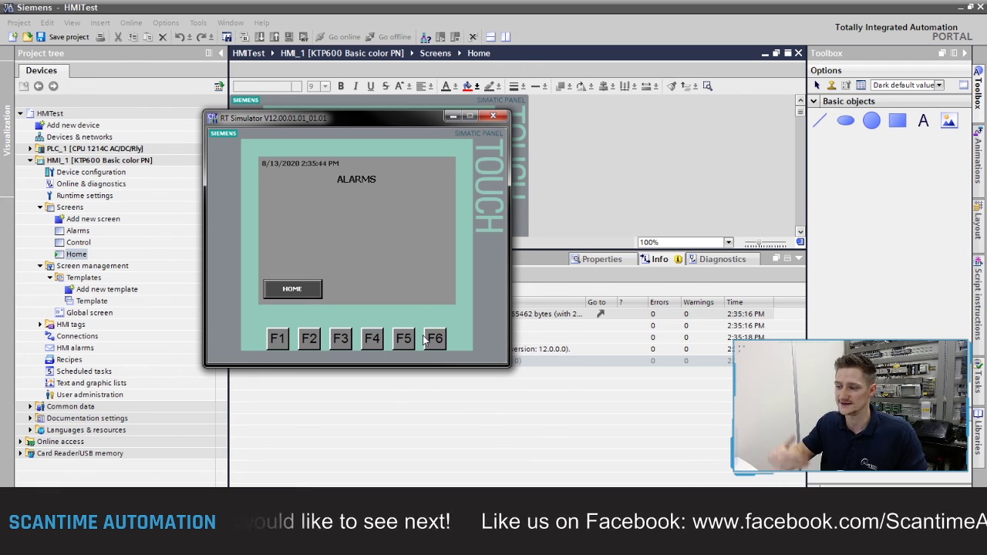
click(293, 290)
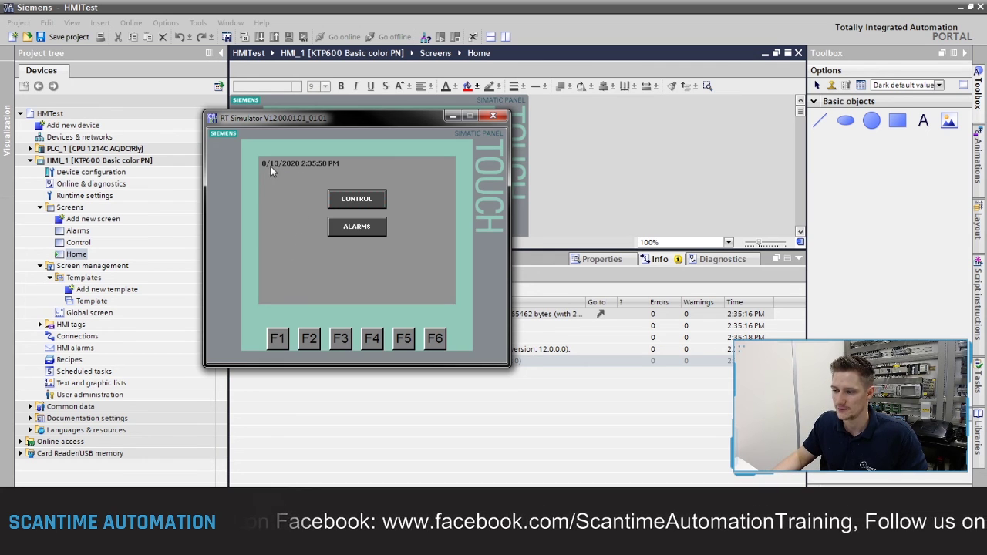
click(367, 201)
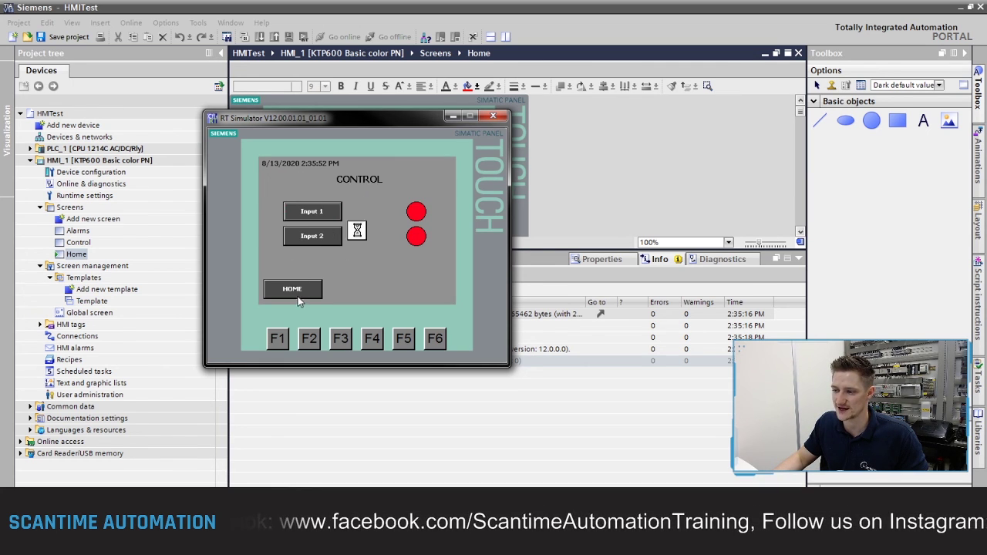
click(300, 293)
click(348, 229)
click(303, 287)
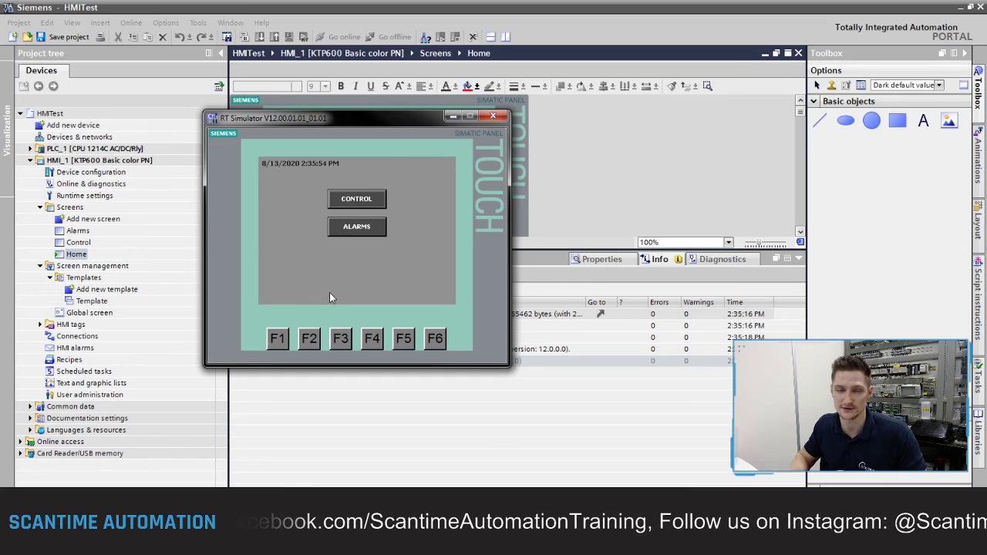